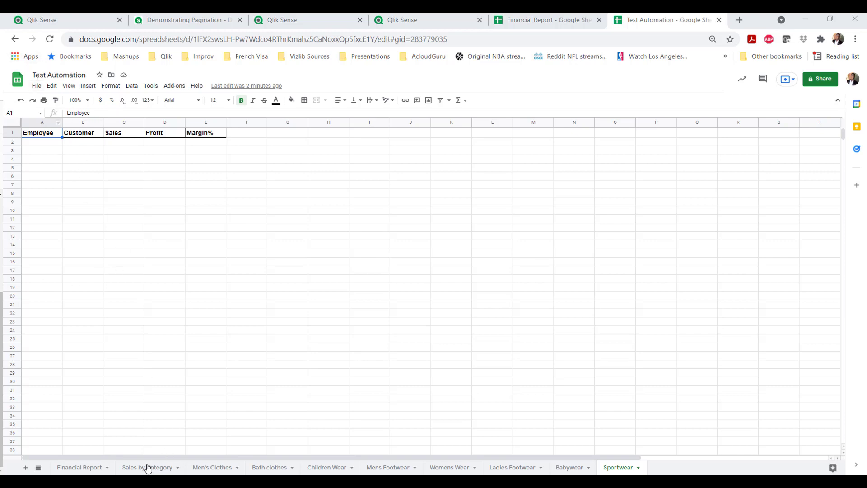
# - Look through the Men's Clothes, Bath clothes and Children Wear tabs of the Test Automation spreadsheet
pyautogui.click(218, 468)
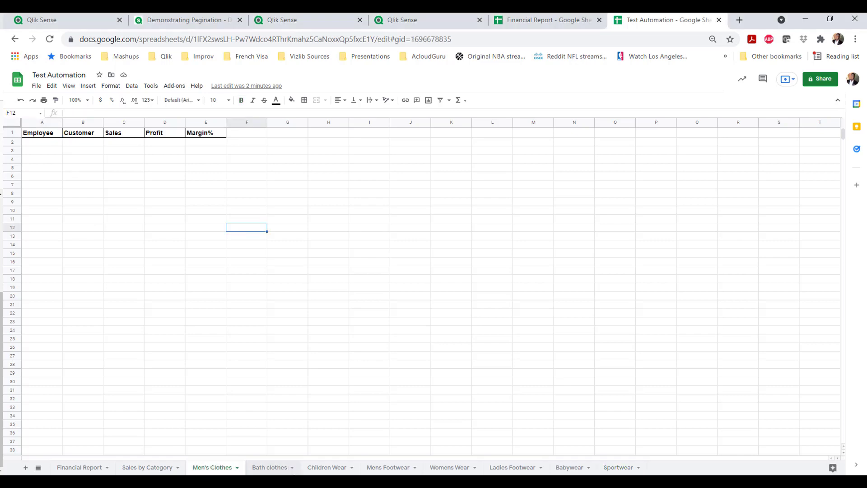
pyautogui.click(274, 468)
pyautogui.click(326, 468)
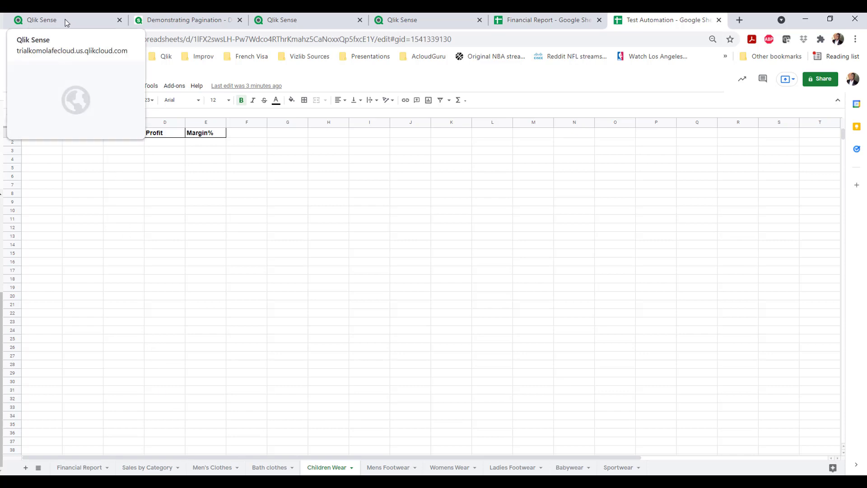
# - Open the Demonstrating Pagination app sheet, glance at the Financial Report spreadsheet, then return
pyautogui.click(67, 20)
pyautogui.click(147, 20)
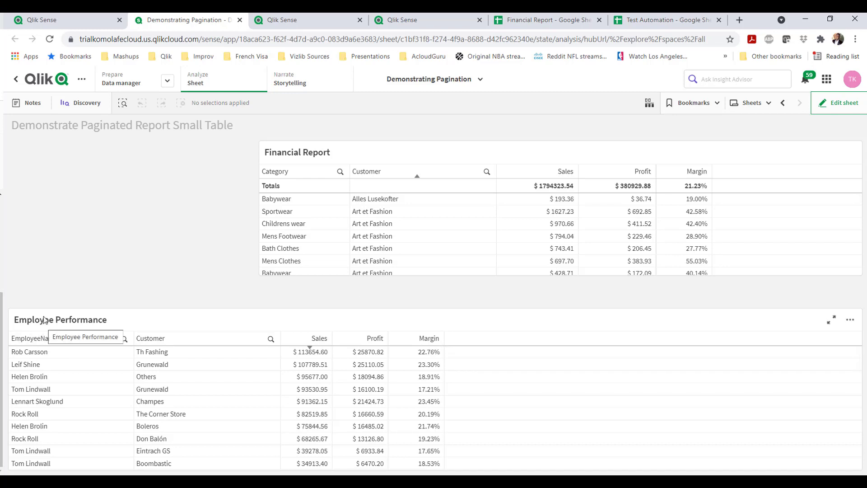
pyautogui.click(532, 19)
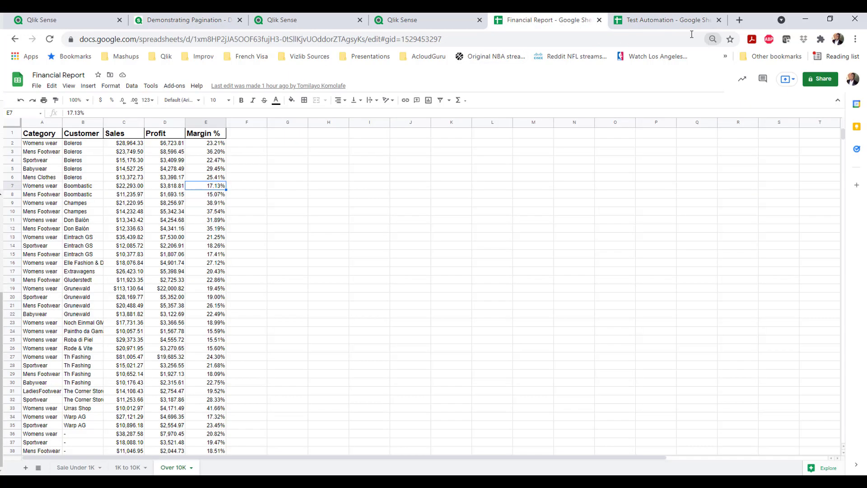
pyautogui.click(664, 20)
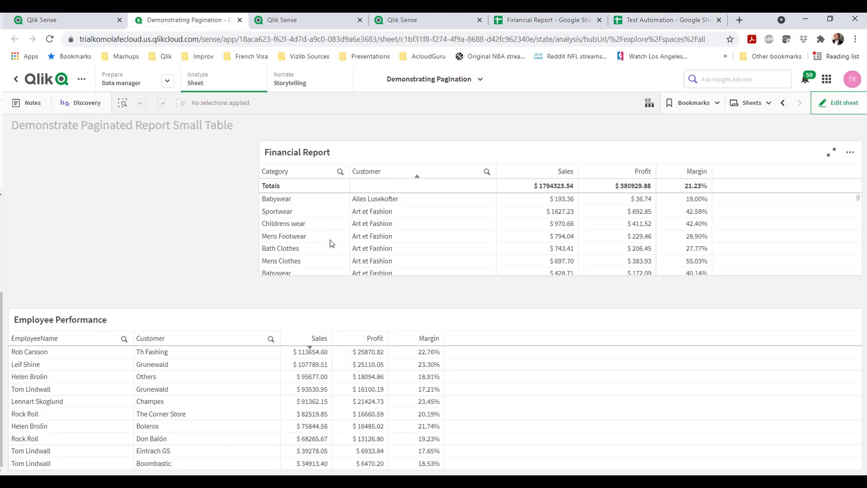
# - Filter Category to Mens Footwear and view the spreadsheet's Mens Footwear tab
pyautogui.click(284, 237)
pyautogui.click(339, 155)
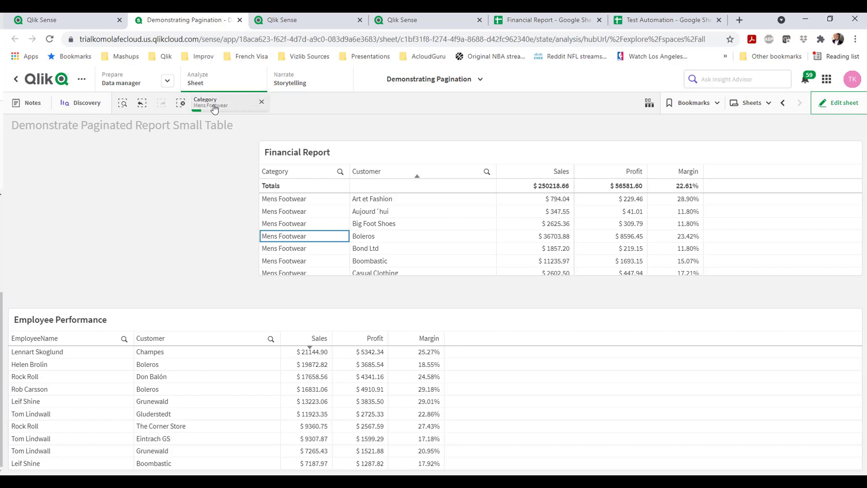
pyautogui.click(664, 21)
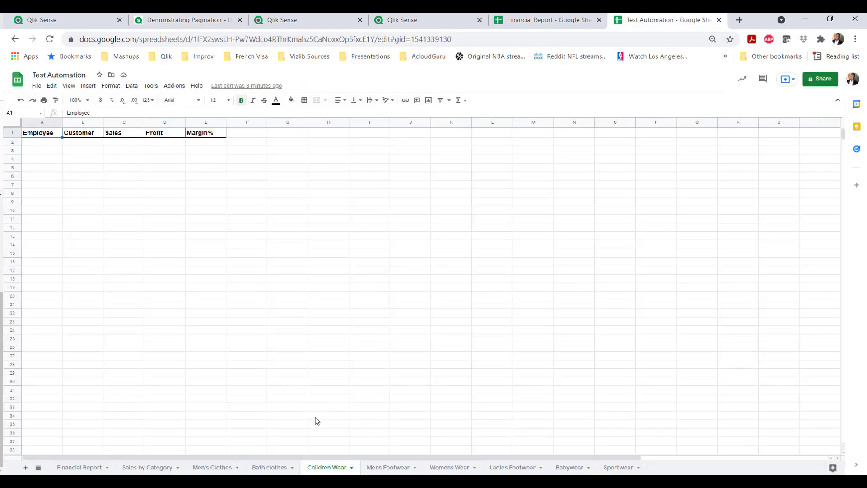
pyautogui.click(374, 466)
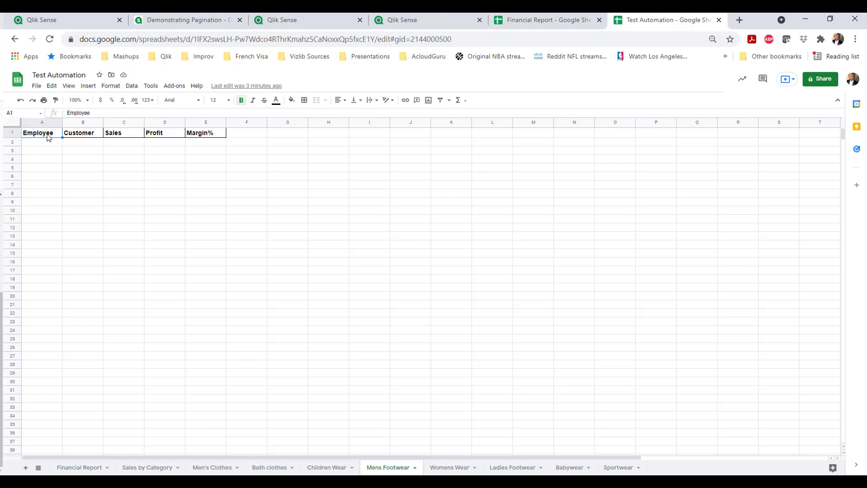
# - Change the Category selection to Babywear only and open the empty Babywear tab
pyautogui.click(288, 21)
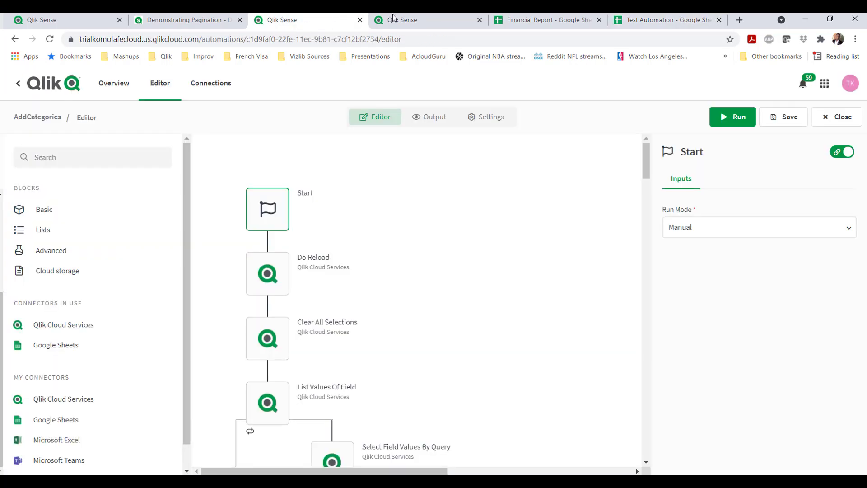
pyautogui.click(185, 19)
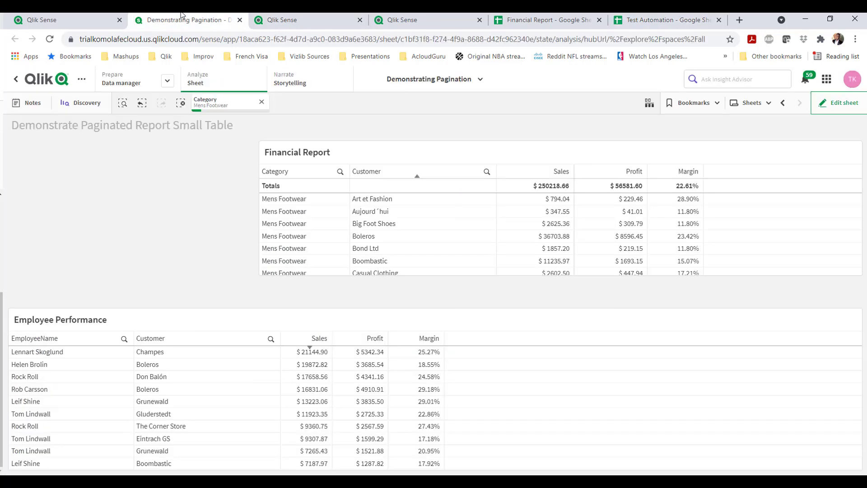
pyautogui.click(208, 106)
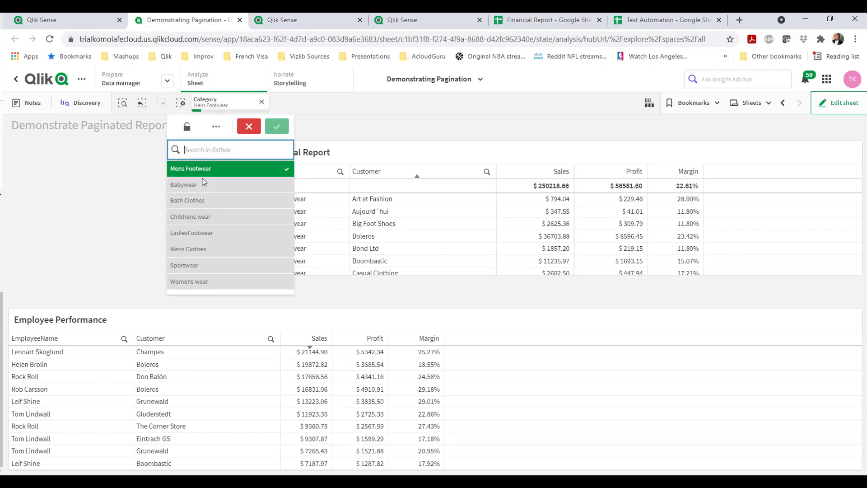
pyautogui.click(194, 183)
pyautogui.click(194, 169)
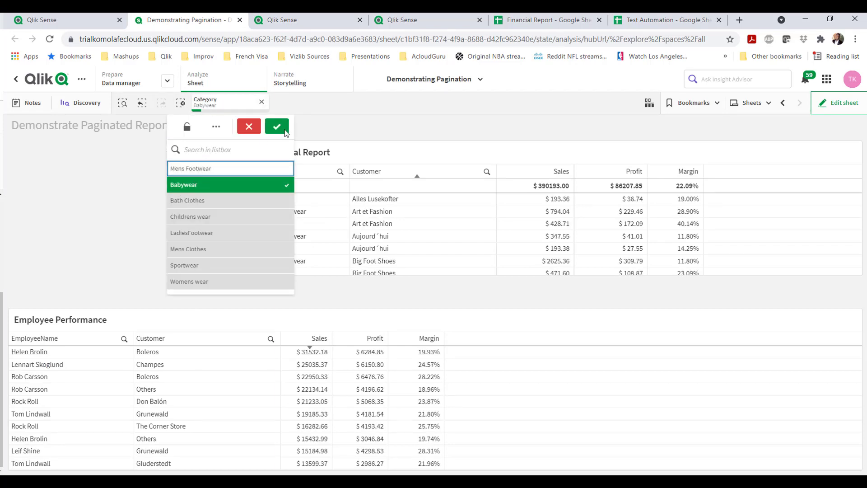
pyautogui.click(277, 126)
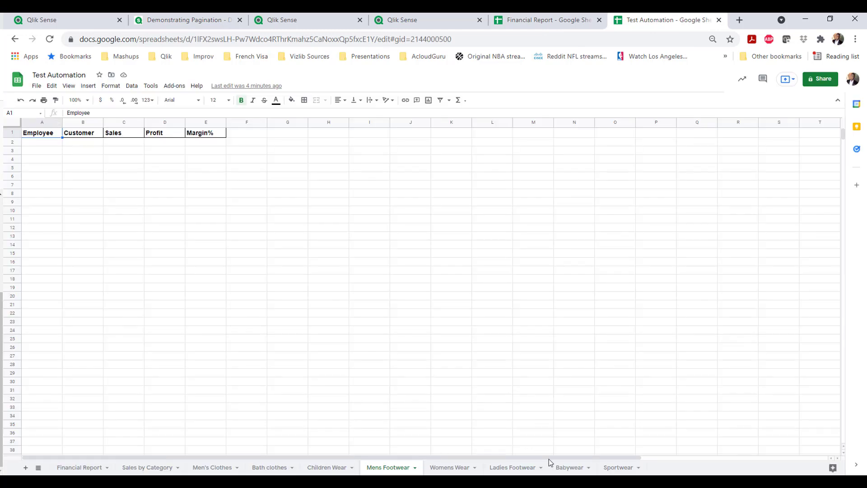
pyautogui.click(566, 469)
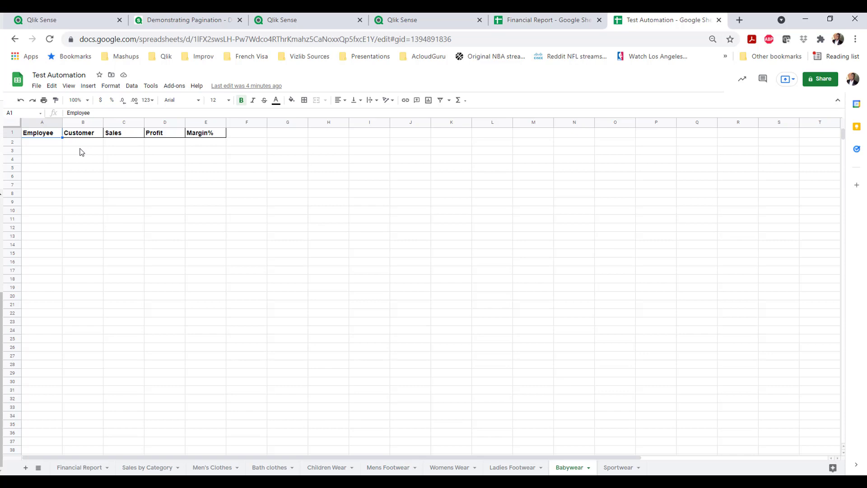
# - Open the AddCategories automation editor and look over its flow
pyautogui.click(269, 21)
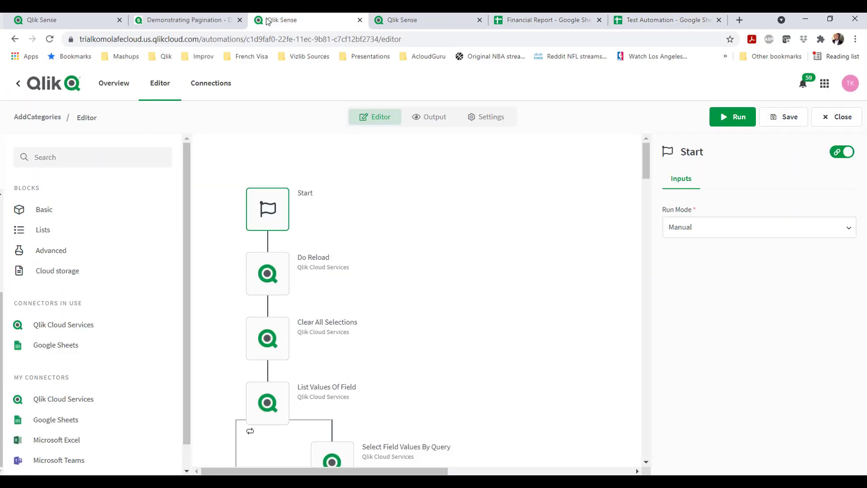
pyautogui.moveTo(316, 402)
pyautogui.moveTo(647, 160)
pyautogui.mouseDown()
pyautogui.moveTo(650, 194)
pyautogui.moveTo(646, 169)
pyautogui.mouseUp()
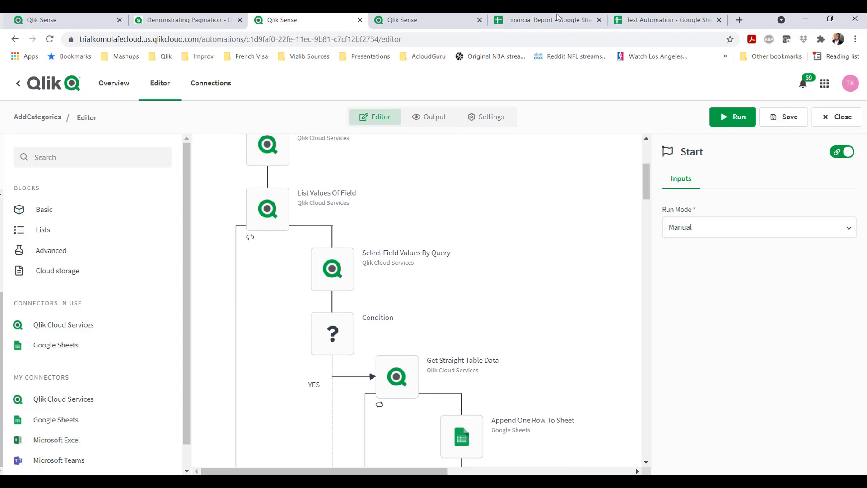
# - Cross-check the spreadsheet and Babywear-filtered Qlik sheet, then scroll through the automation flow
pyautogui.click(662, 20)
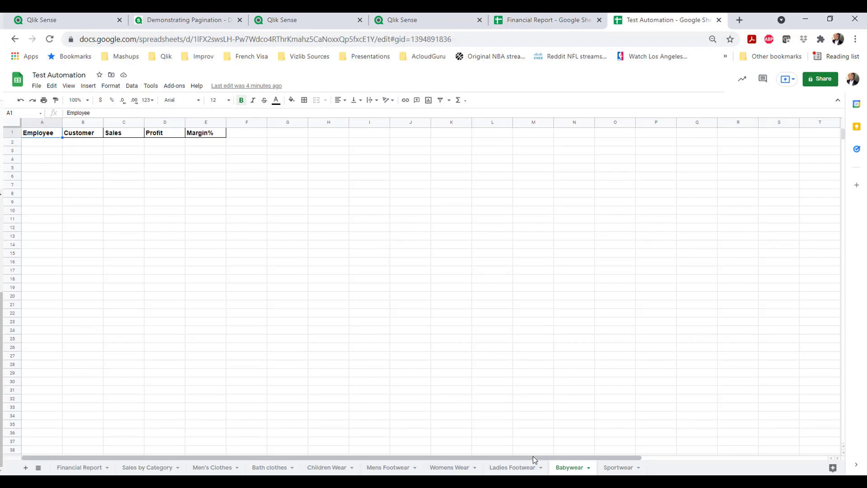
pyautogui.click(189, 20)
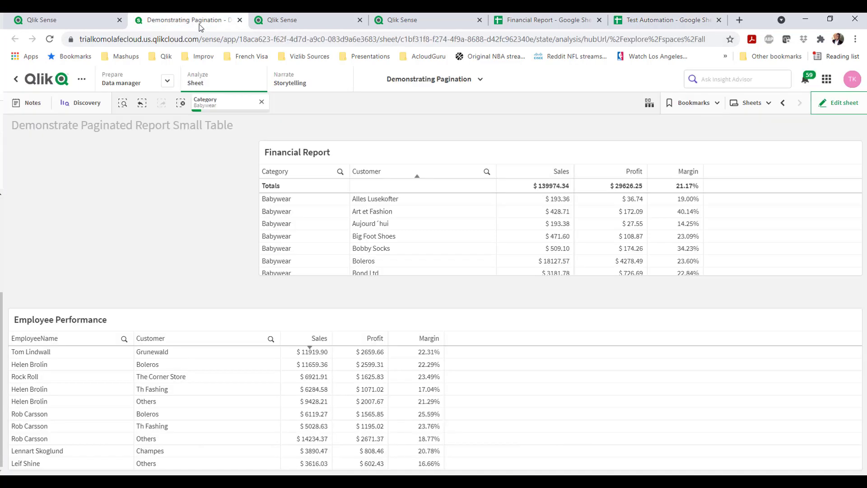
pyautogui.click(312, 20)
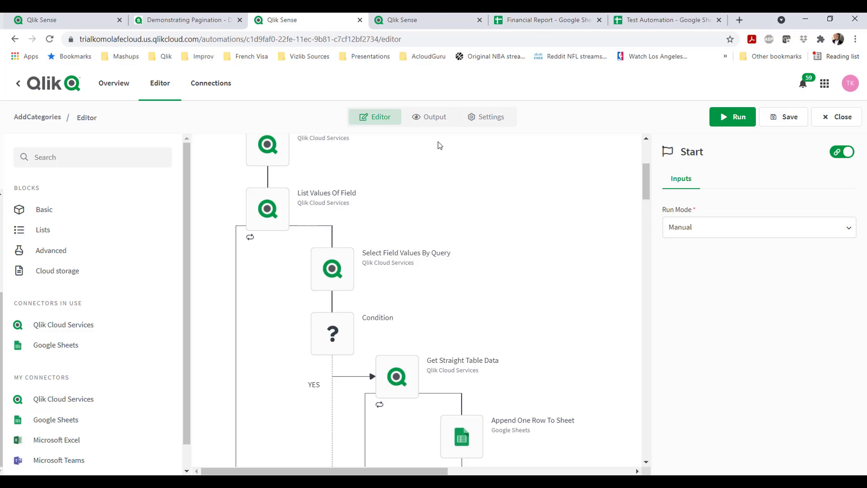
pyautogui.scroll(-10, 355, 142)
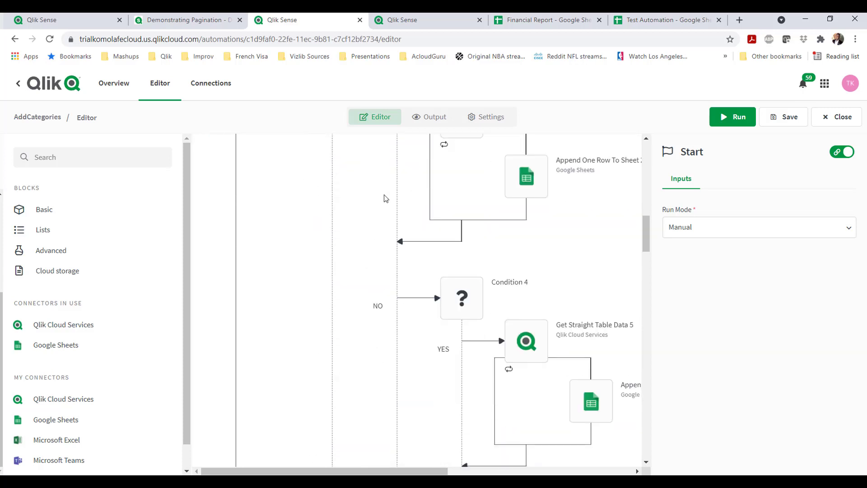
pyautogui.scroll(12, 385, 199)
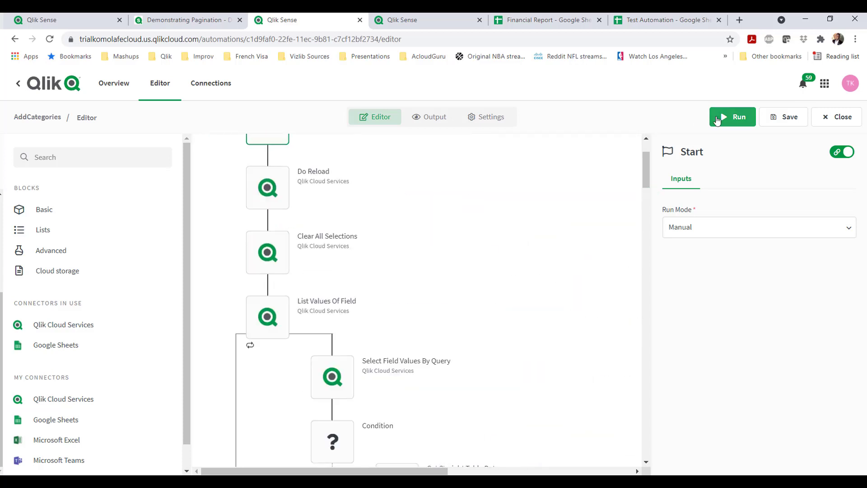
# - Run AddCategories and scroll its chronological output of Append One Row To Sheet blocks
pyautogui.click(717, 120)
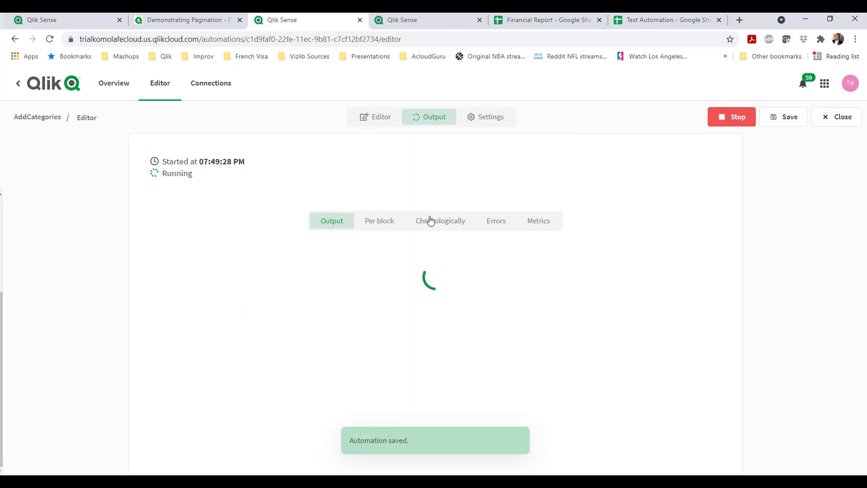
pyautogui.click(430, 221)
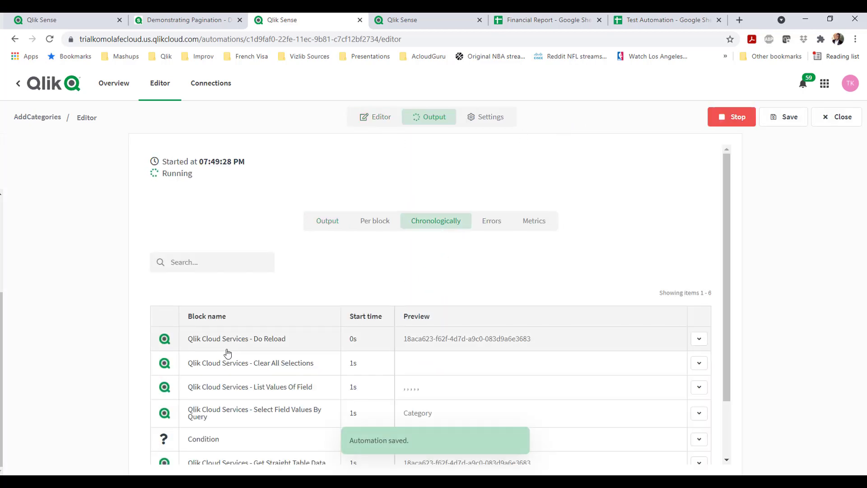
pyautogui.scroll(-3, 226, 353)
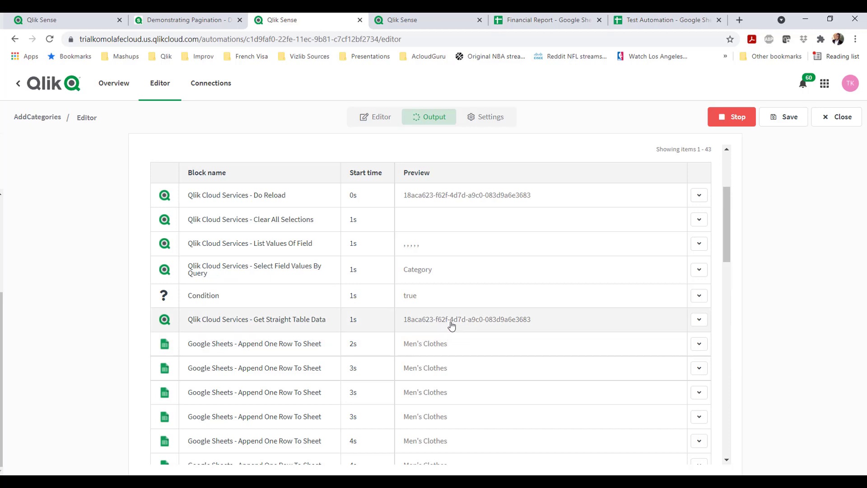
pyautogui.scroll(-6, 433, 328)
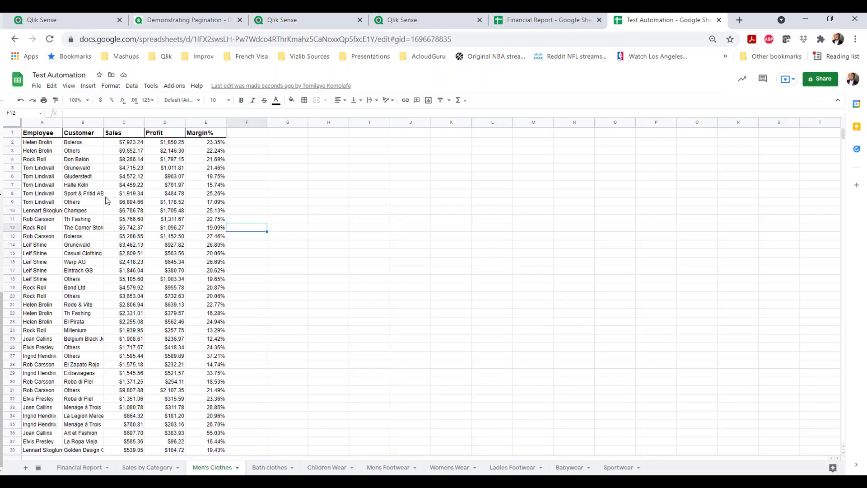
# - Compare the run output with the spreadsheet and switch to the Womens Wear tab
pyautogui.scroll(-4, 145, 343)
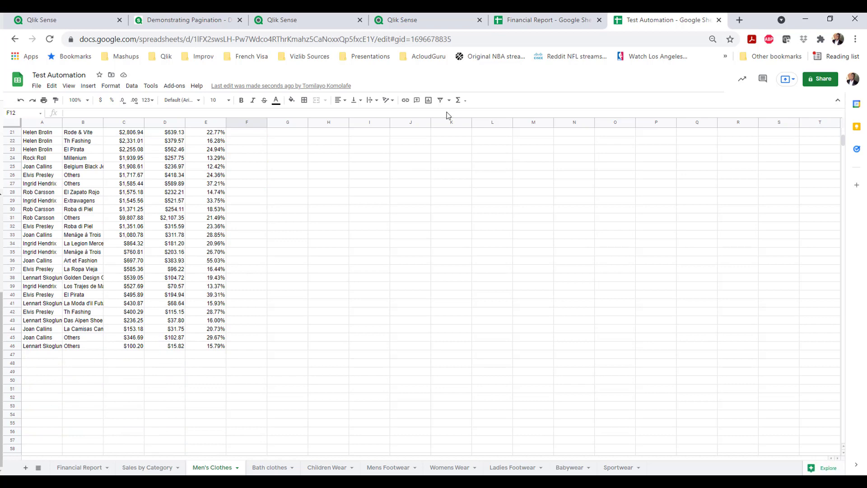
pyautogui.click(381, 22)
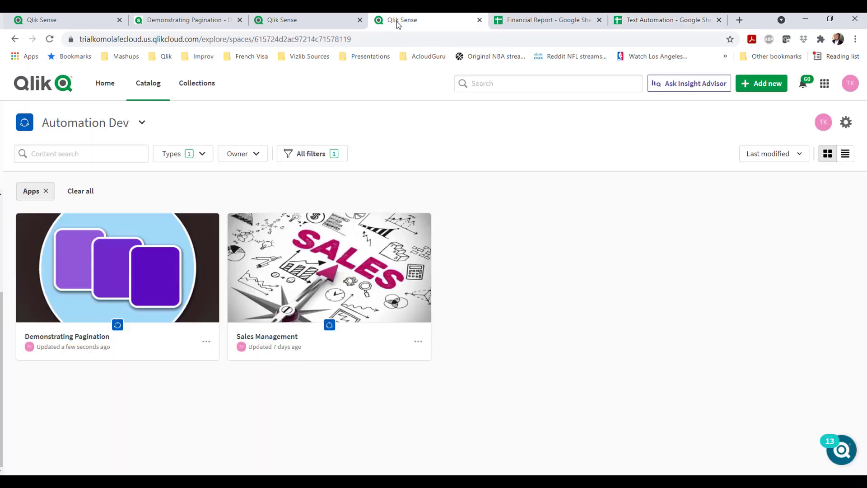
pyautogui.click(306, 23)
pyautogui.scroll(-20, 433, 302)
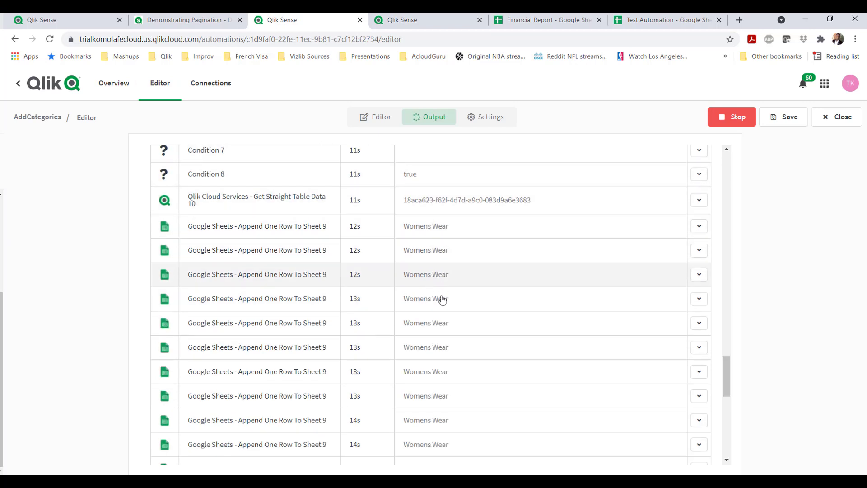
pyautogui.click(644, 24)
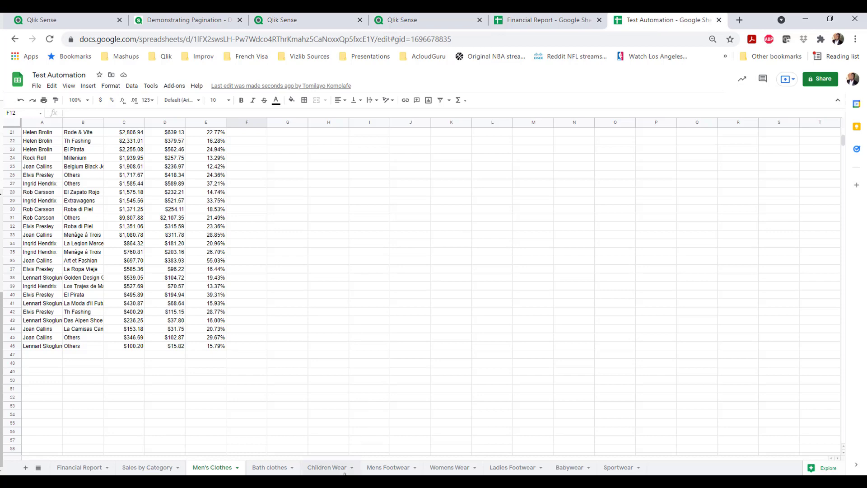
pyautogui.click(449, 467)
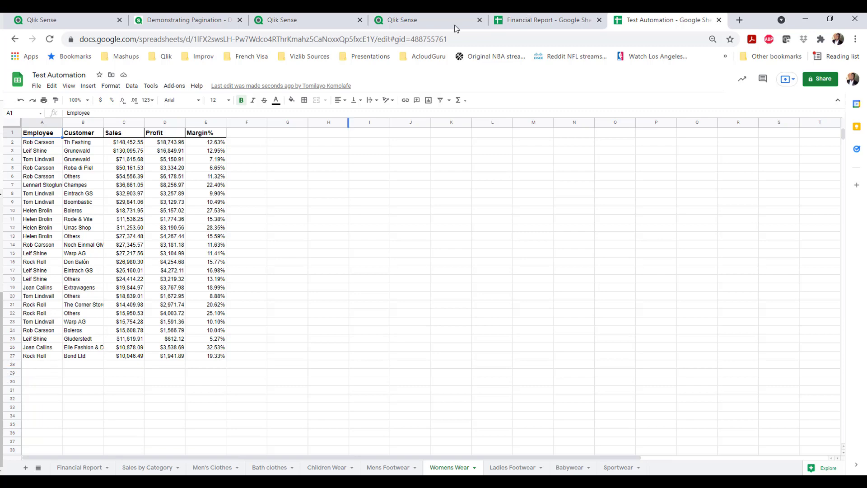
# - Follow the run output and watch Womens Wear rows being appended
pyautogui.click(329, 25)
pyautogui.scroll(-5, 456, 273)
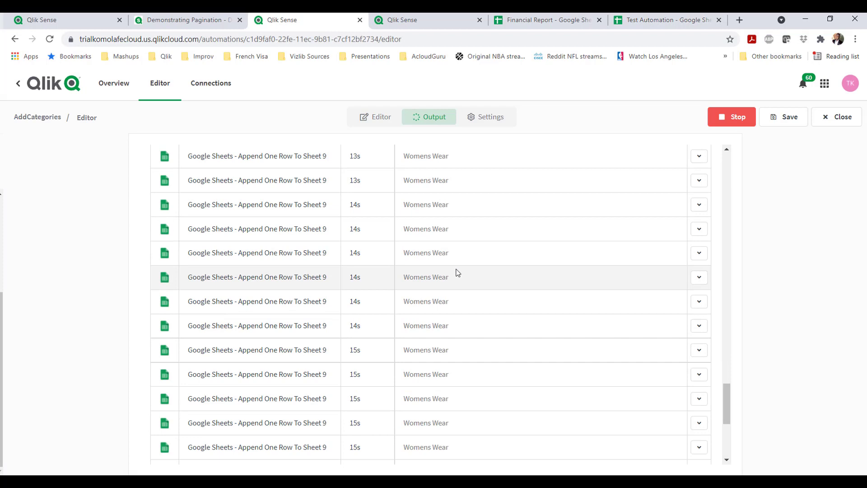
pyautogui.scroll(-4, 456, 272)
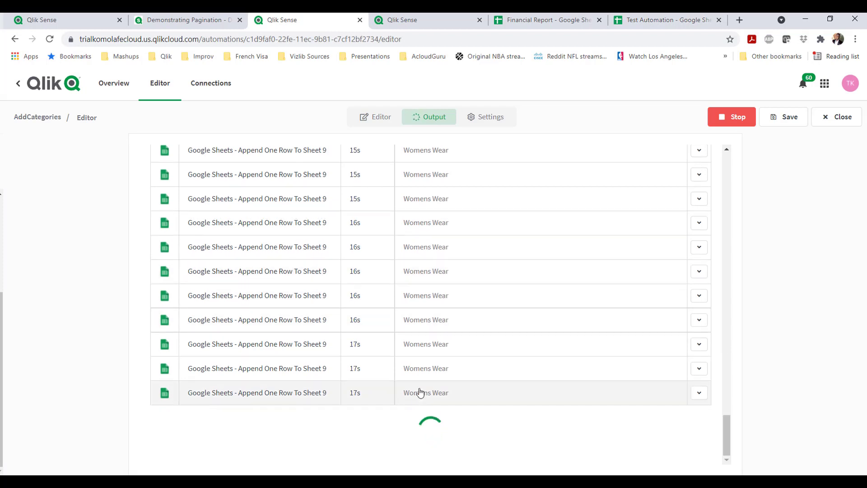
pyautogui.click(676, 23)
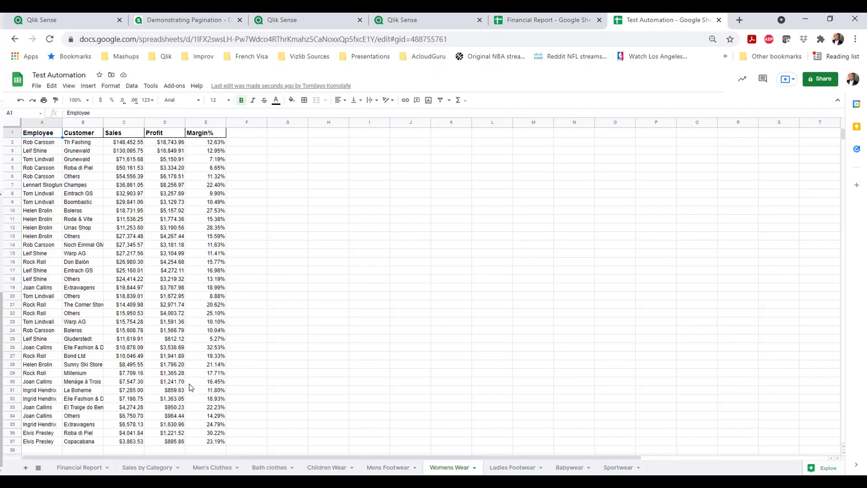
pyautogui.scroll(-5, 190, 388)
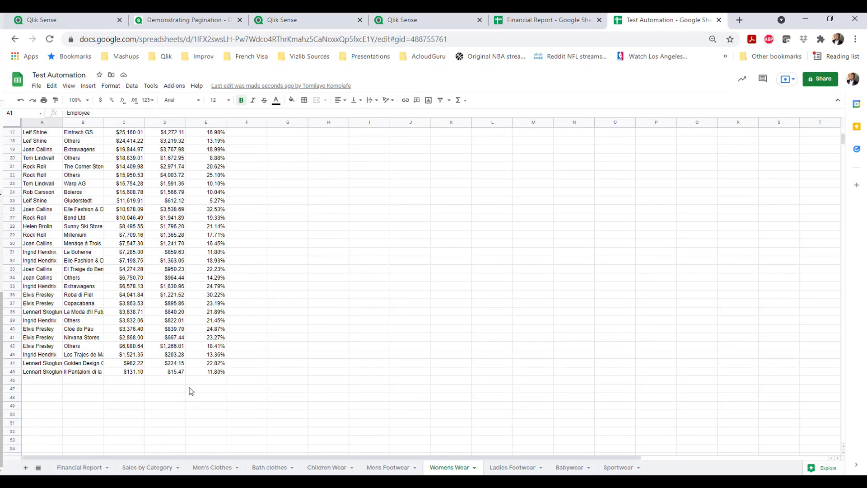
# - Inspect the first Condition and Condition 2 comparison results, then return to Womens Wear
pyautogui.click(433, 21)
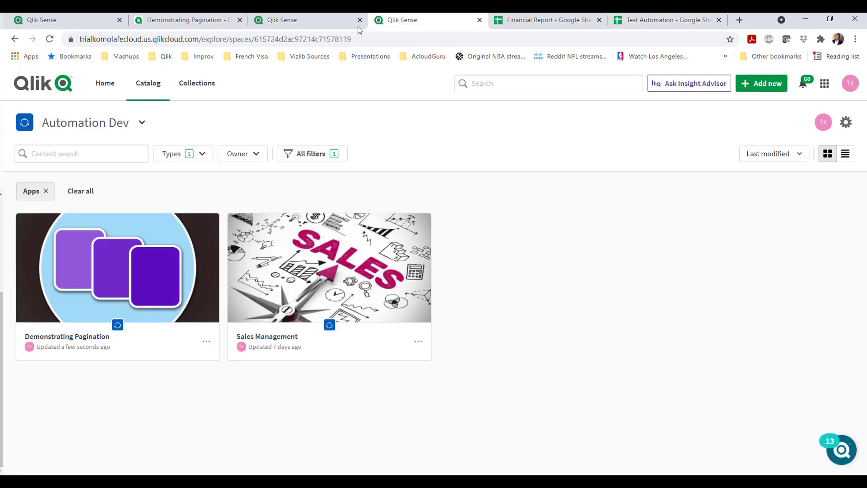
pyautogui.click(326, 22)
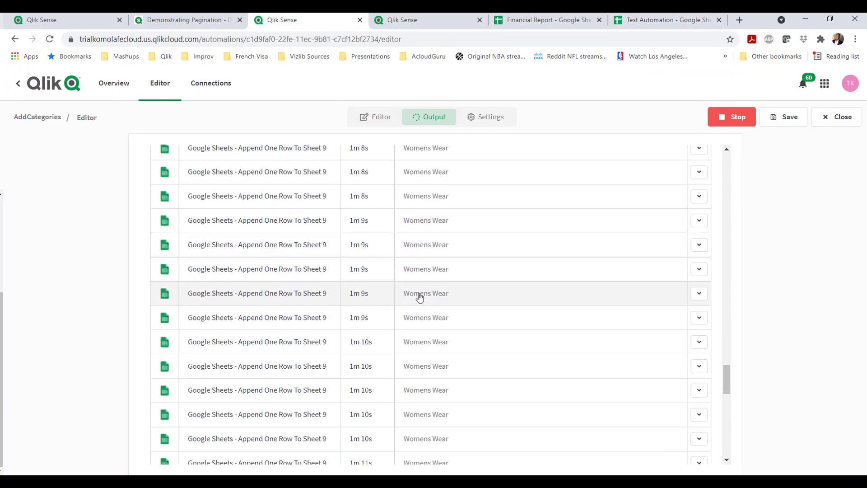
pyautogui.scroll(-5, 418, 293)
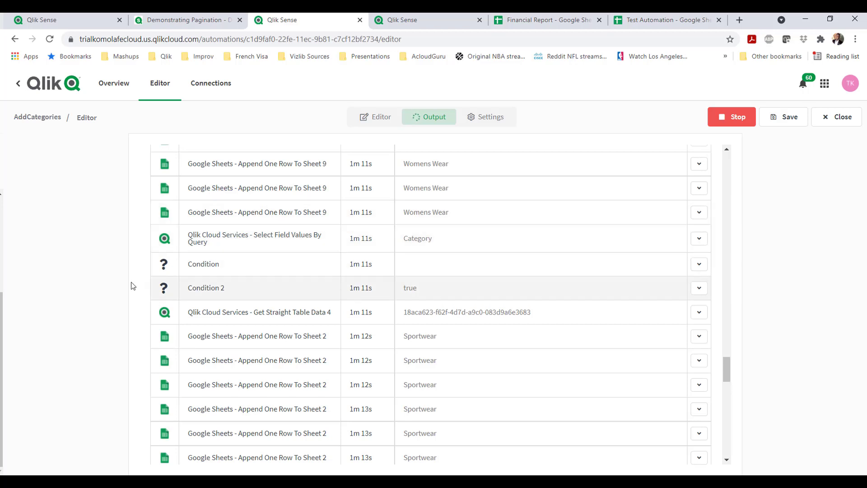
pyautogui.click(200, 271)
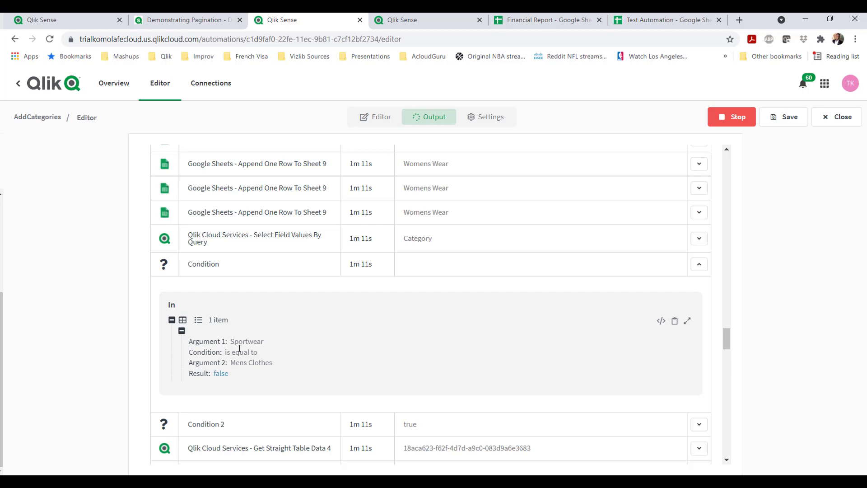
pyautogui.click(217, 270)
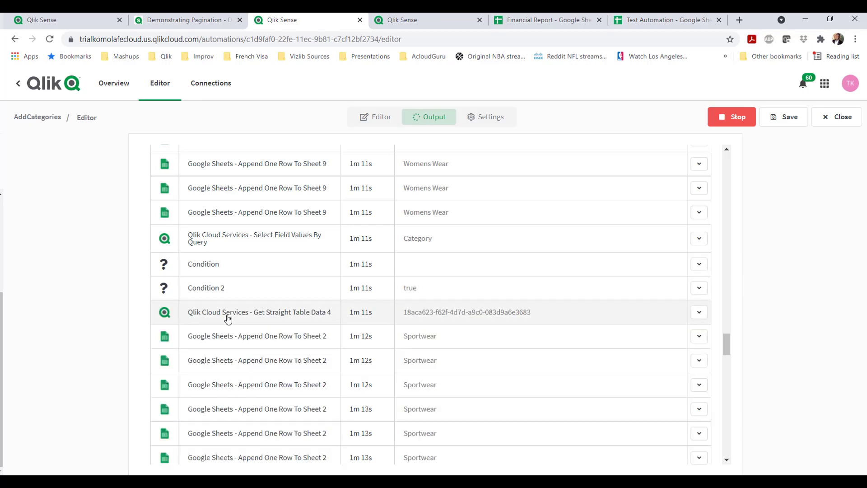
pyautogui.click(226, 286)
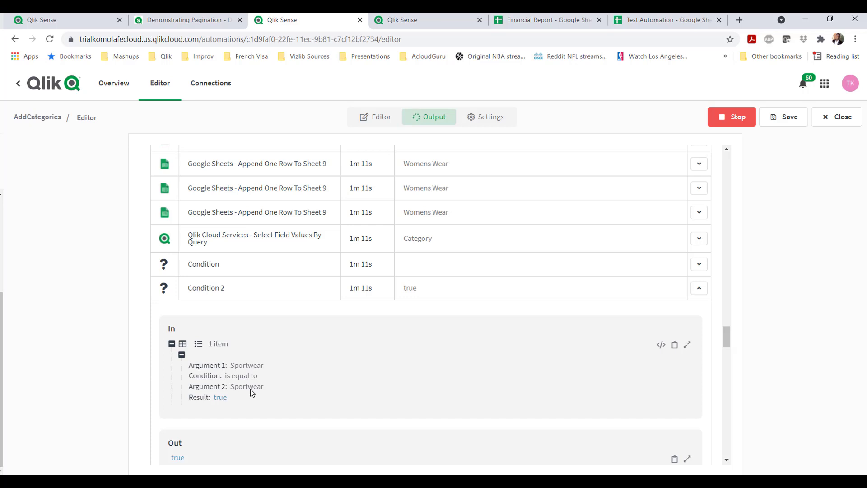
pyautogui.click(647, 20)
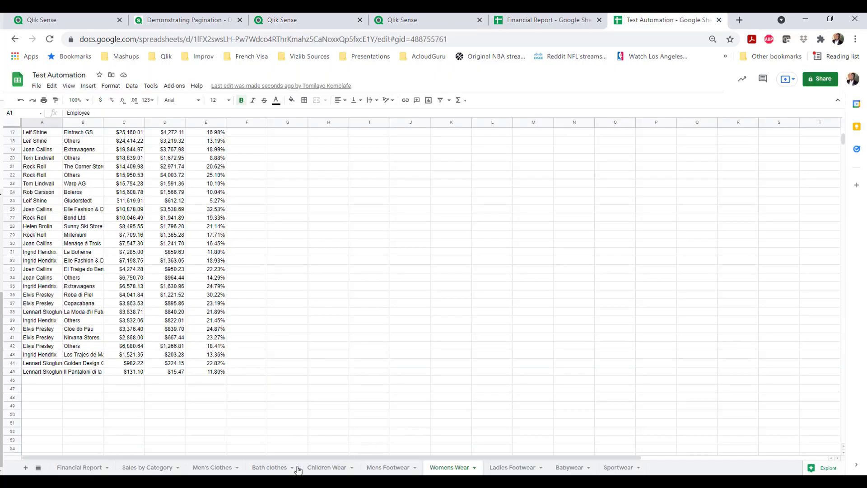
# - Scroll the Sportwear tab's appended rows down to row 46, then return to the run output
pyautogui.click(619, 467)
pyautogui.scroll(-3, 212, 190)
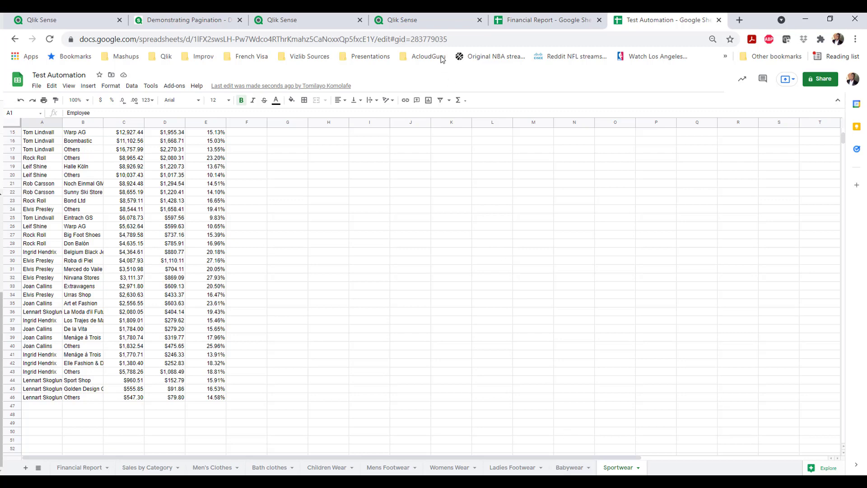
pyautogui.click(325, 25)
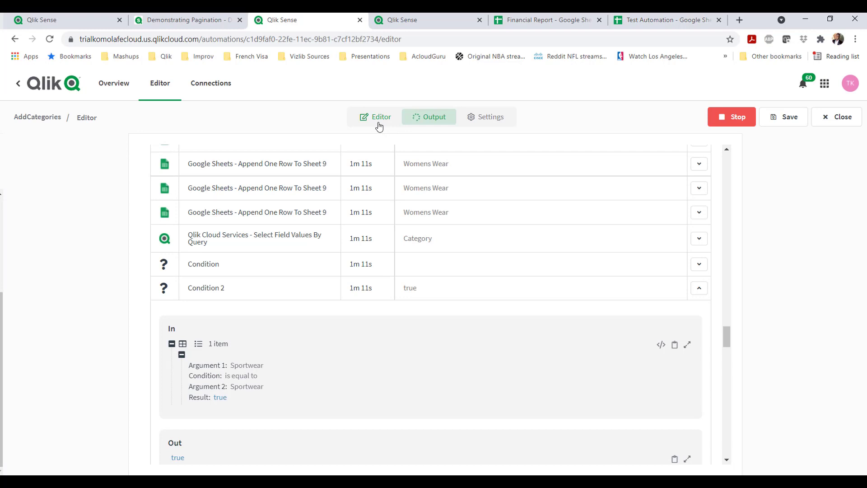
# - Stop the run, then review Do Reload's App Id and the Clear All Selections block in the editor
pyautogui.click(731, 123)
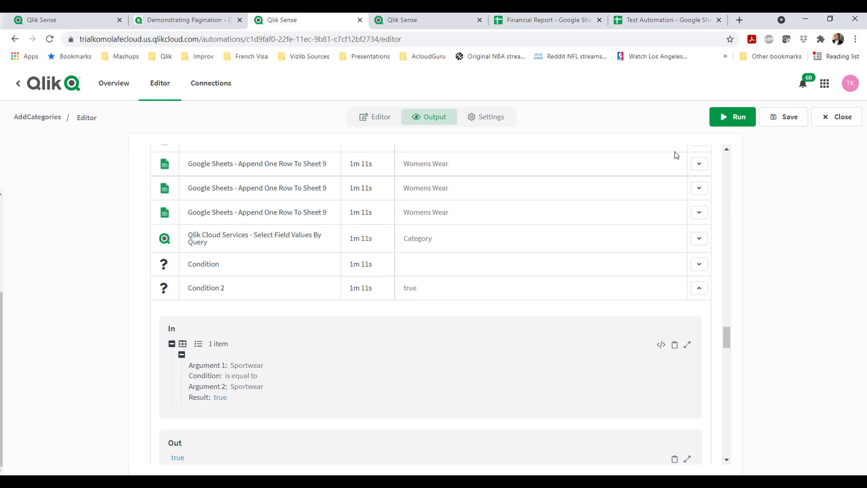
pyautogui.click(378, 120)
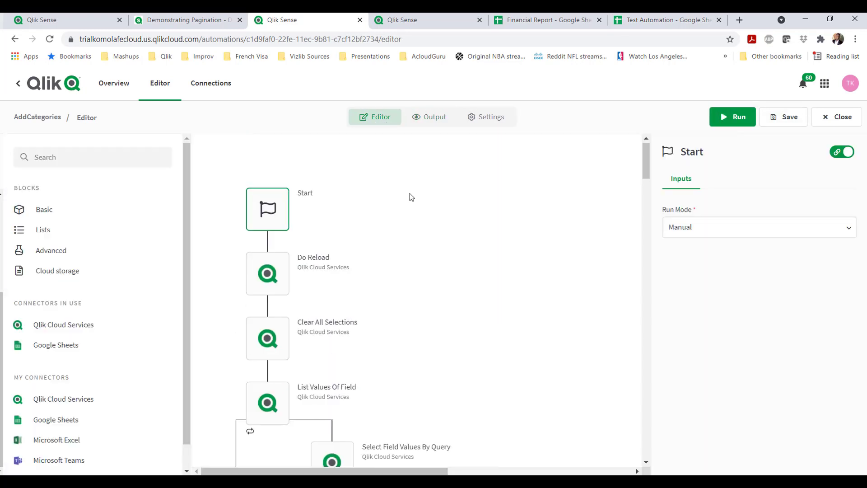
pyautogui.moveTo(269, 208)
pyautogui.click(280, 283)
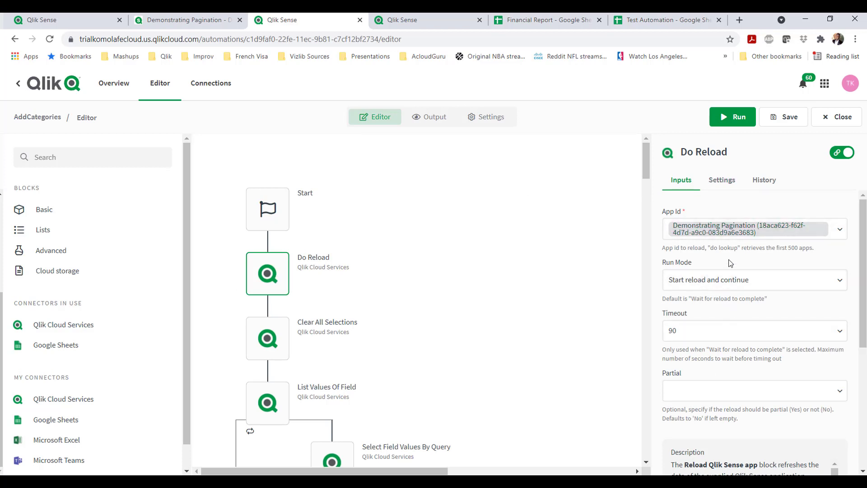
pyautogui.click(828, 236)
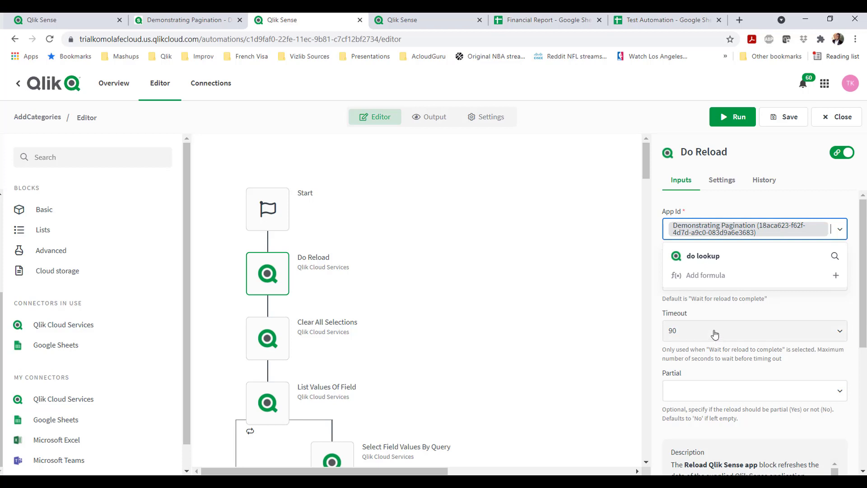
pyautogui.click(277, 343)
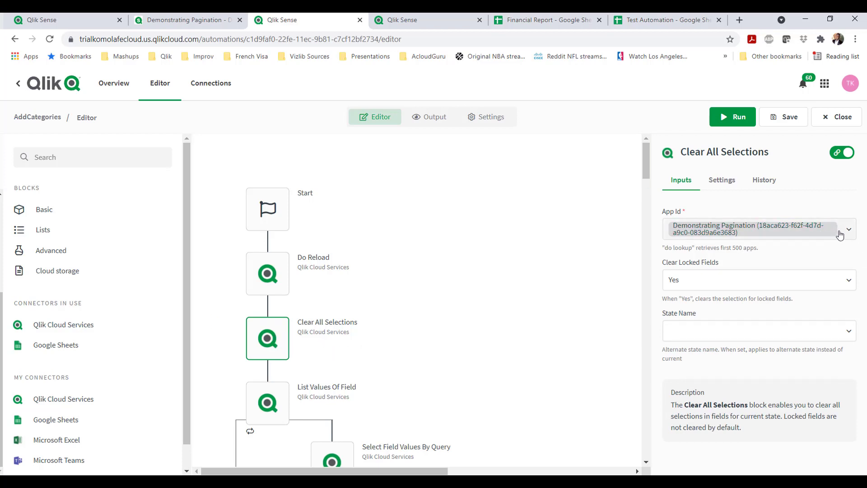
# - Review Clear All Selections' App Id, clear-locked-fields (Yes) and state name options without changes
pyautogui.click(839, 234)
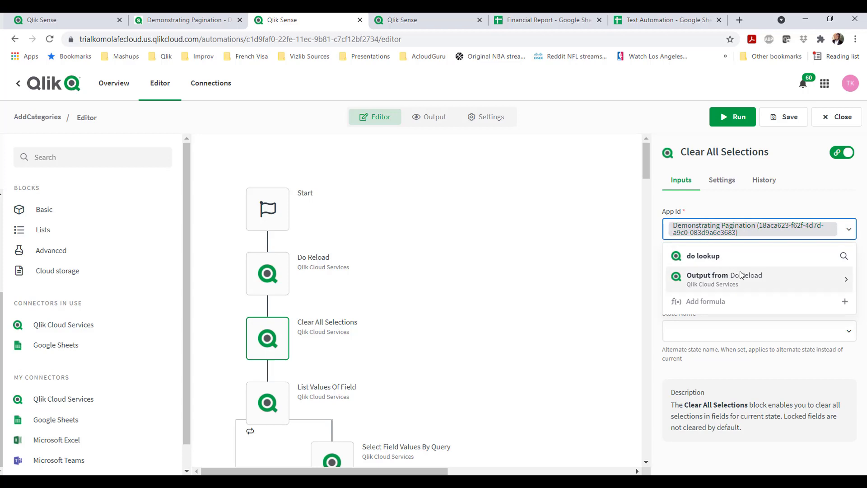
pyautogui.click(631, 271)
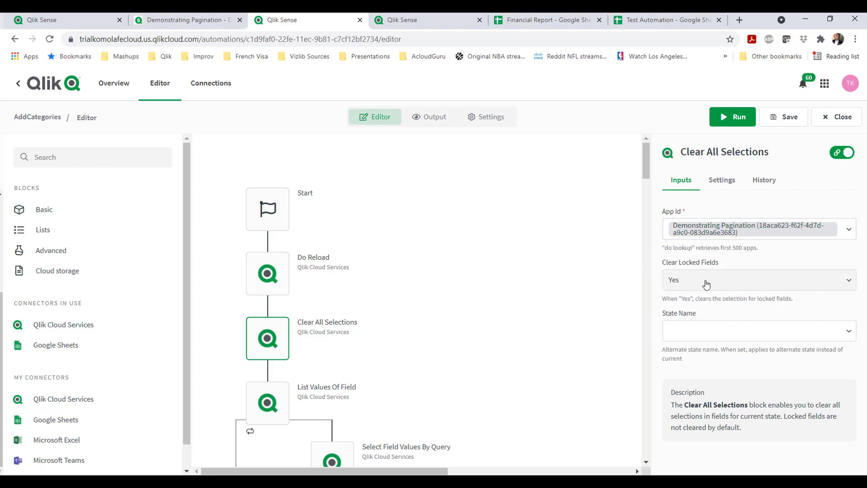
pyautogui.click(706, 284)
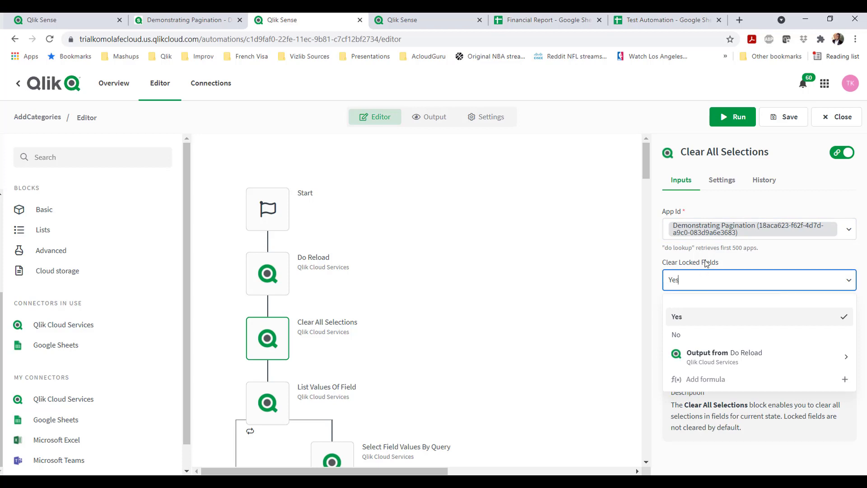
pyautogui.click(726, 264)
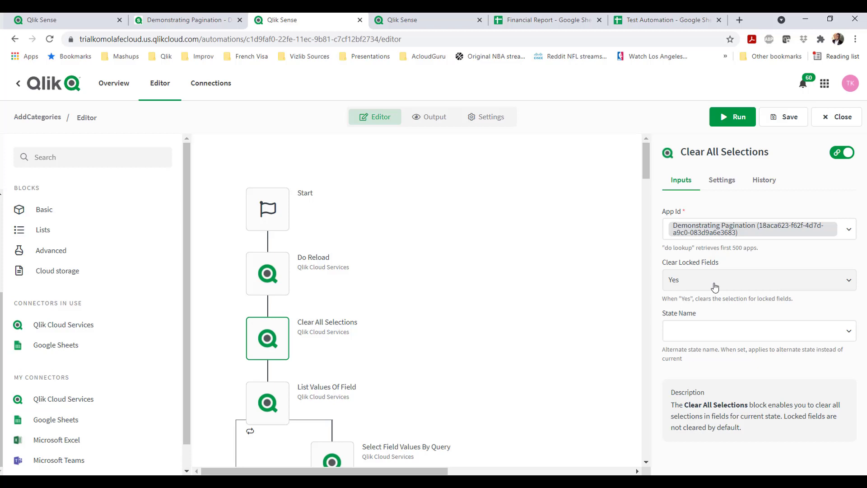
pyautogui.click(744, 333)
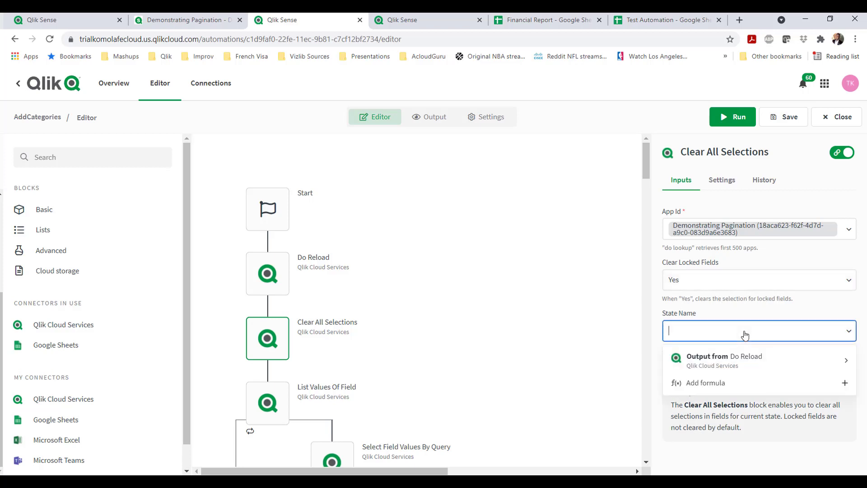
pyautogui.click(732, 315)
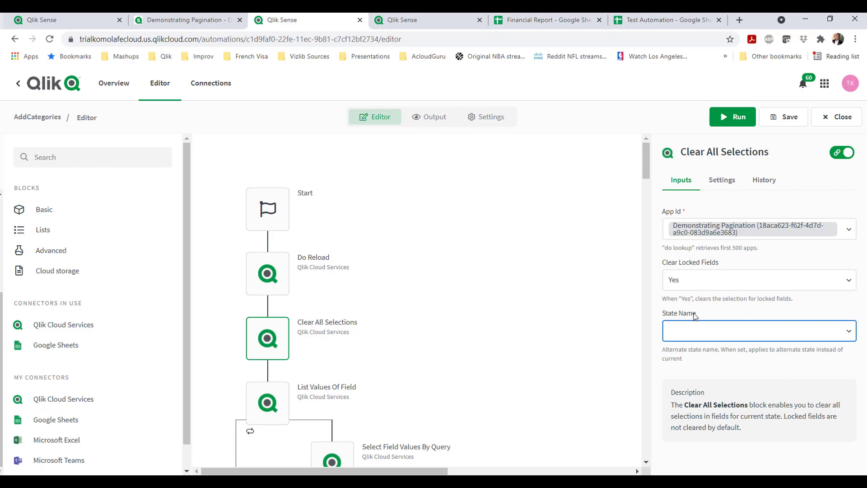
# - Open List Values Of Field settings and search Qlik Cloud Services blocks for 'Field'
pyautogui.click(272, 406)
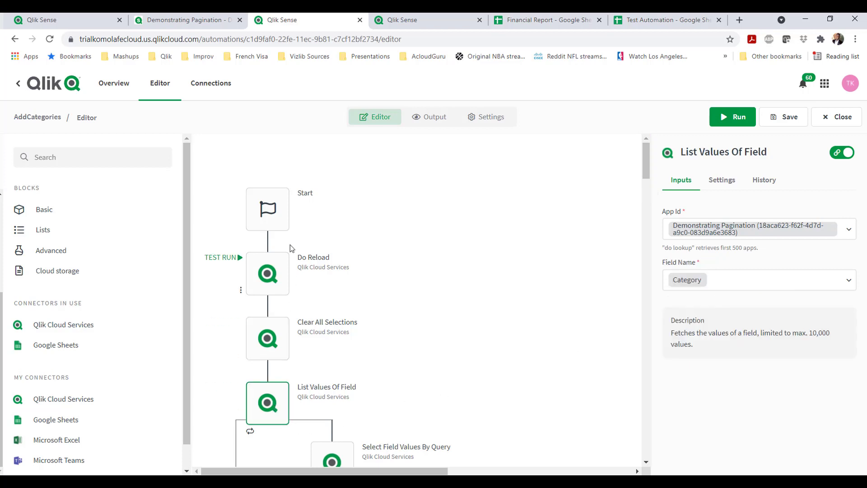
pyautogui.click(64, 328)
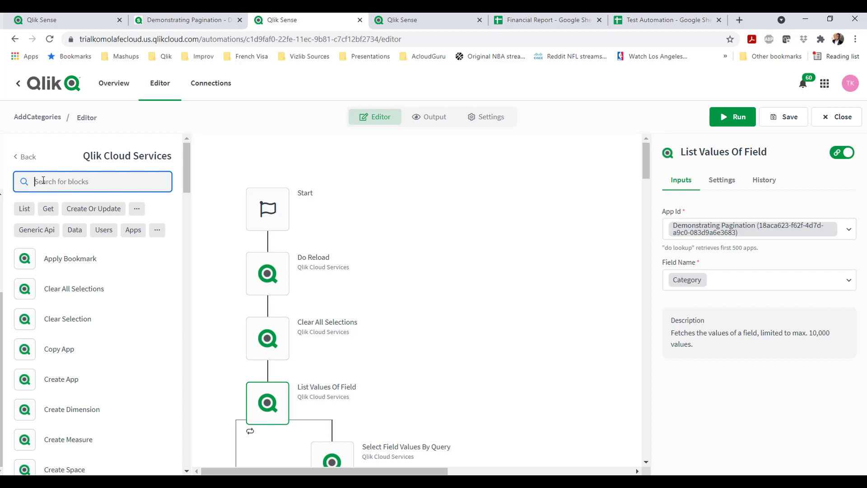
pyautogui.write('Field')
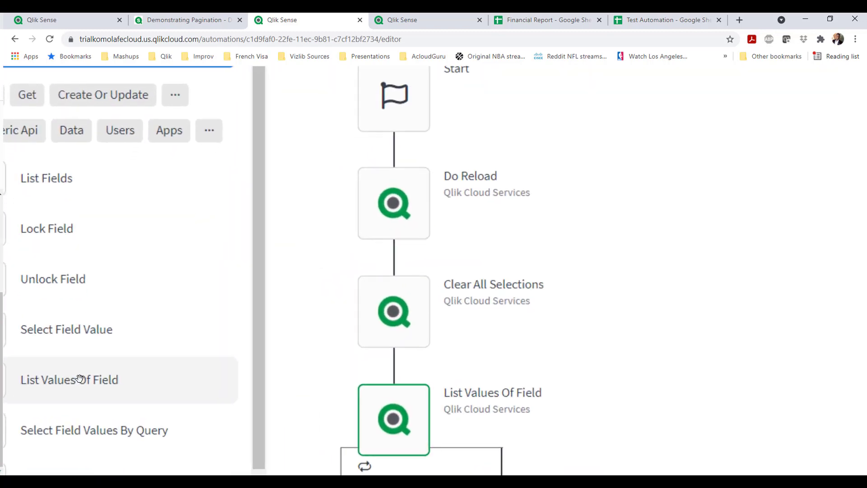
pyautogui.click(276, 420)
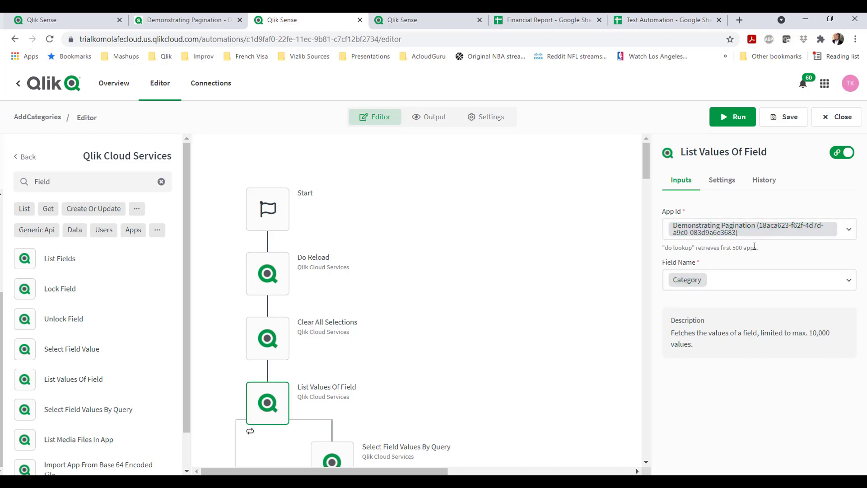
pyautogui.scroll(-3, 372, 369)
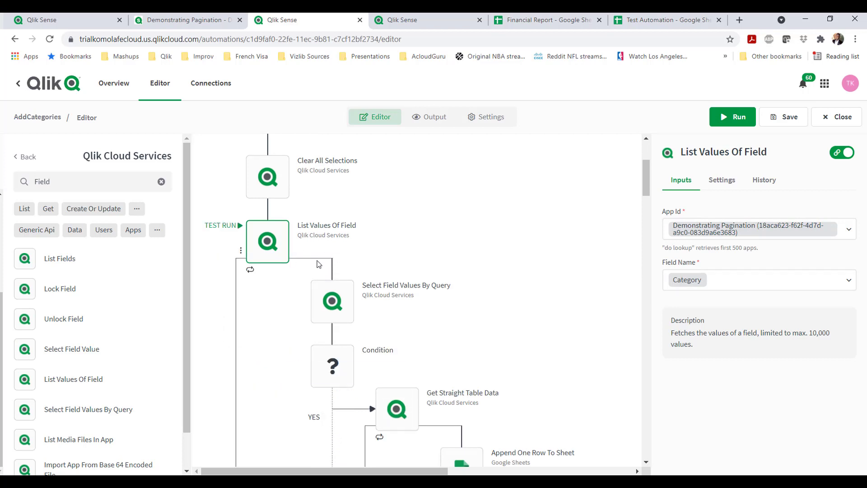
# - Replace the Category query's Field Value Search String with the current list item's Q Text
pyautogui.click(352, 309)
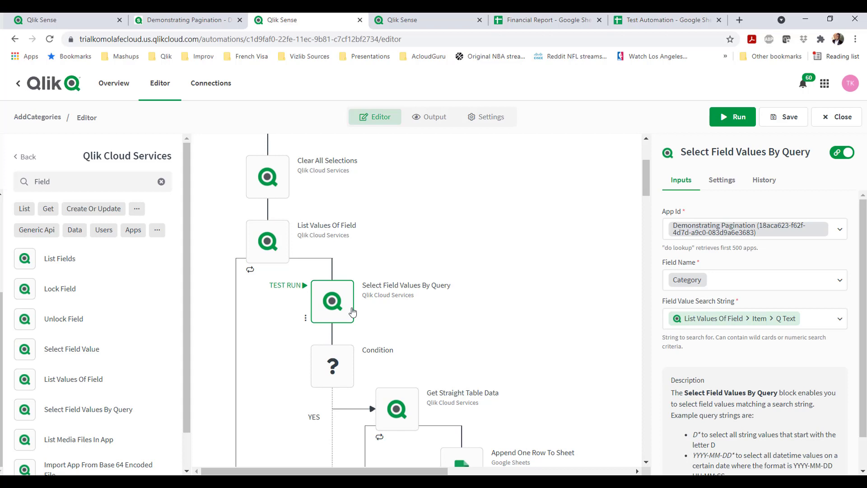
pyautogui.click(739, 284)
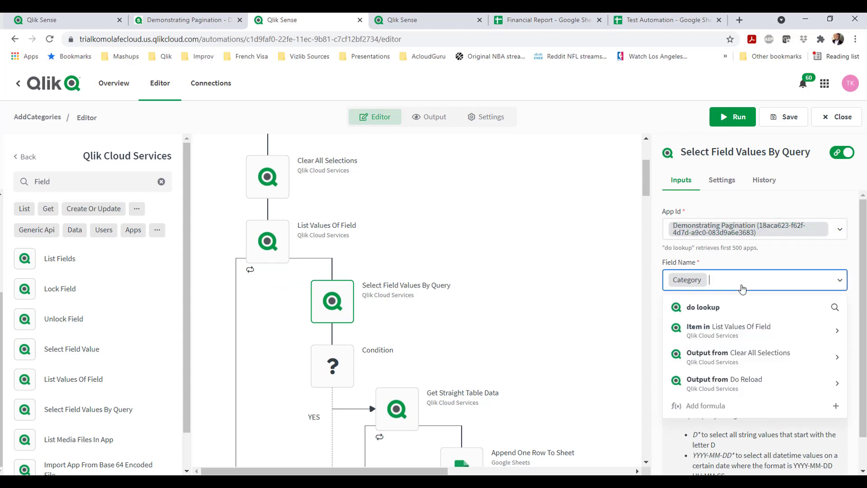
pyautogui.press('Escape')
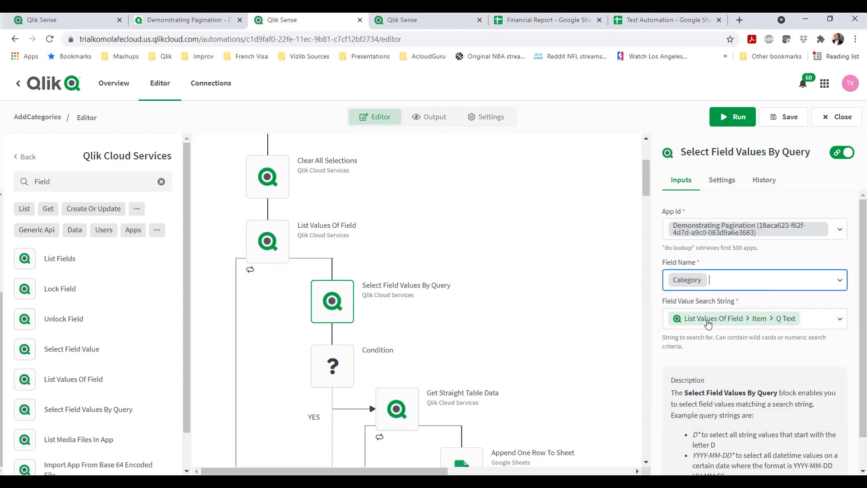
pyautogui.click(817, 326)
pyautogui.press('Escape')
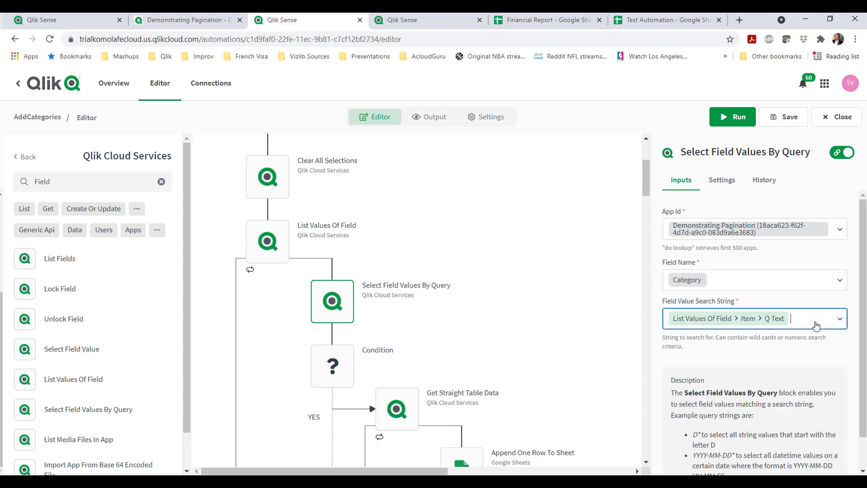
pyautogui.press('BackSpace')
pyautogui.click(751, 324)
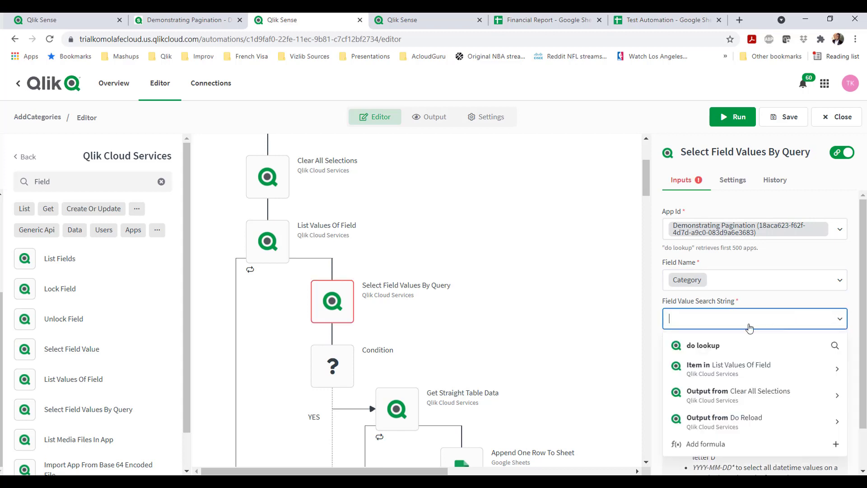
pyautogui.click(694, 360)
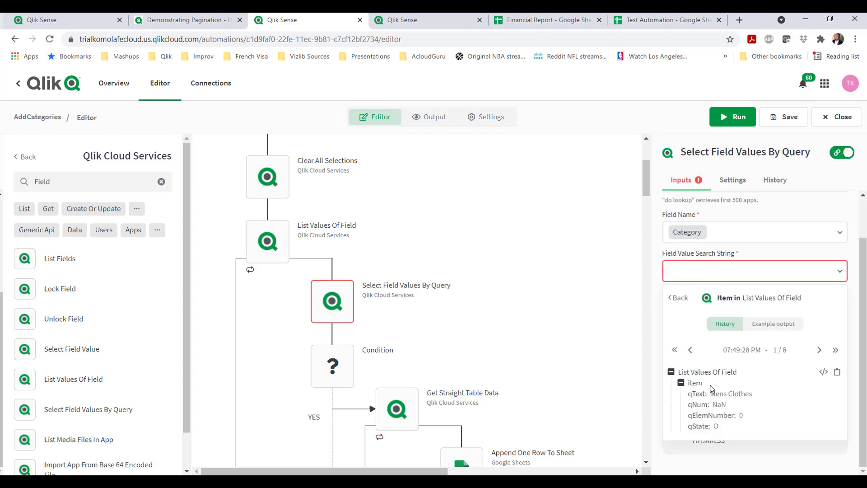
pyautogui.click(696, 393)
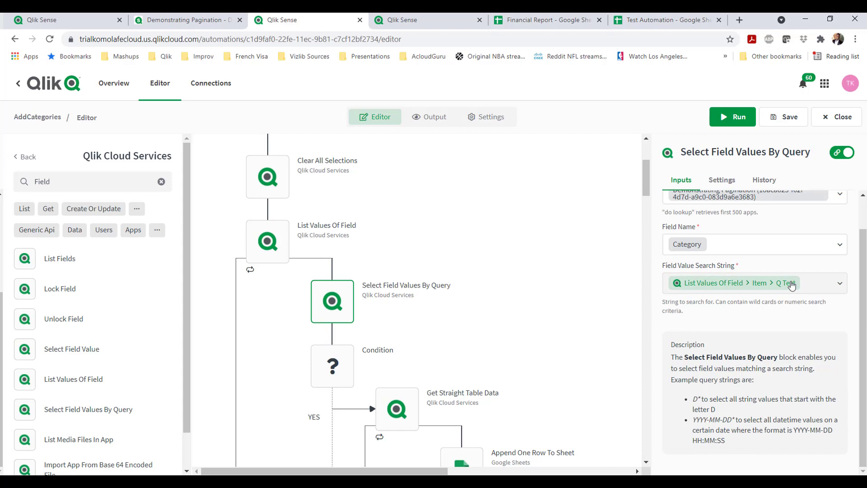
pyautogui.moveTo(326, 301)
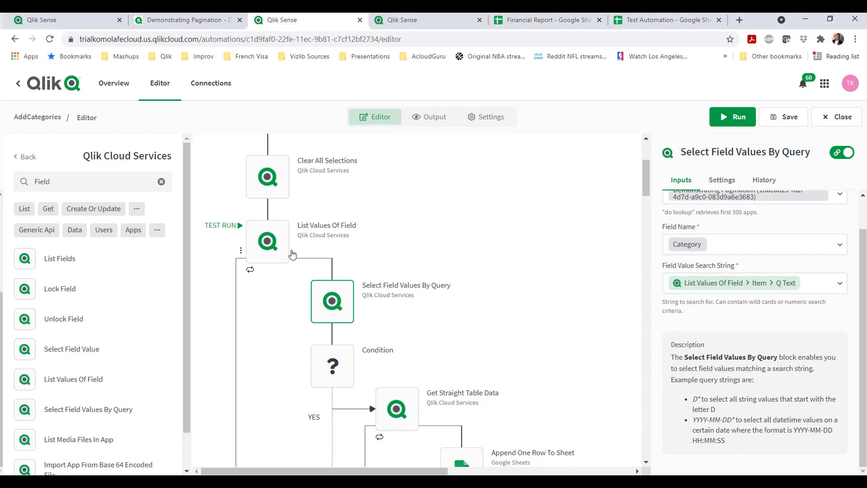
pyautogui.moveTo(266, 250)
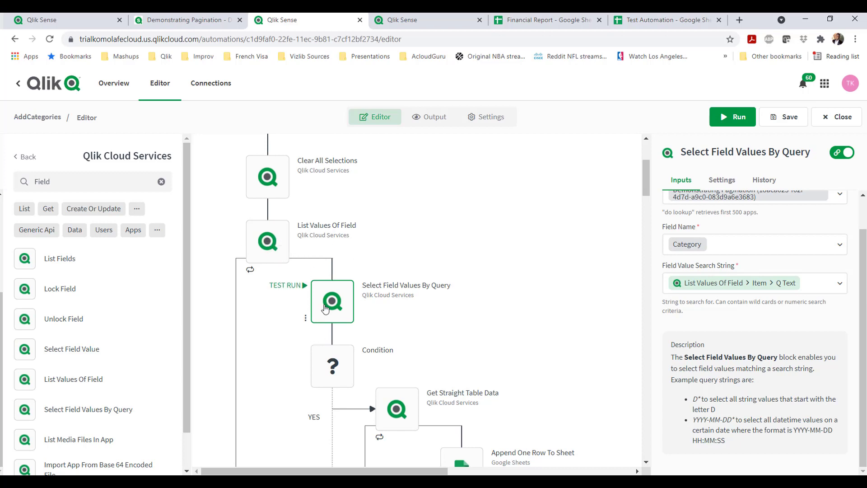
pyautogui.scroll(-2, 336, 323)
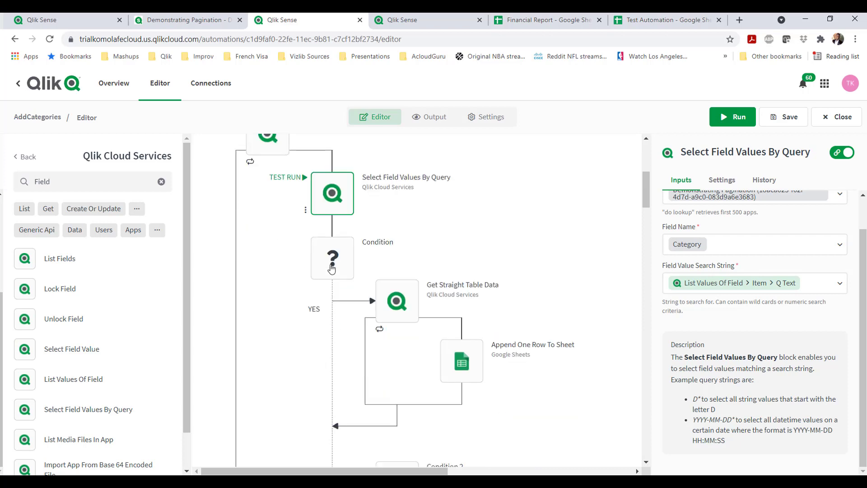
# - Inspect the Condition block testing whether the list item's Q Text equals Mens Clothes
pyautogui.click(332, 269)
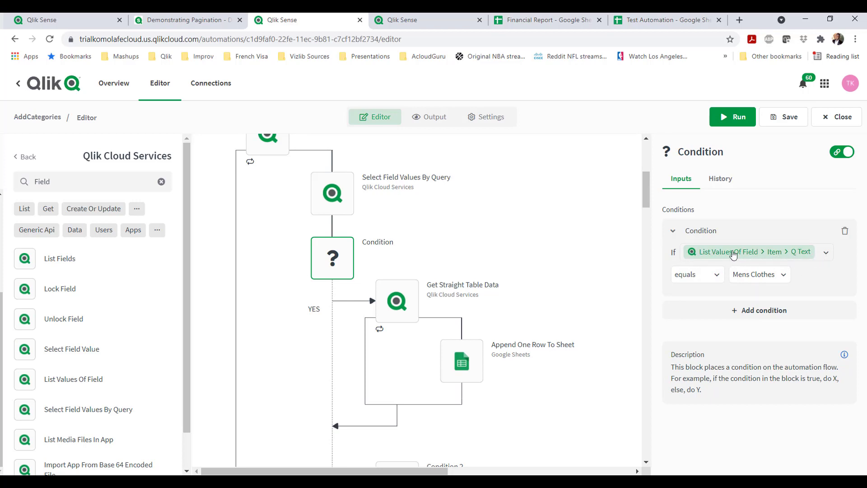
pyautogui.moveTo(332, 230)
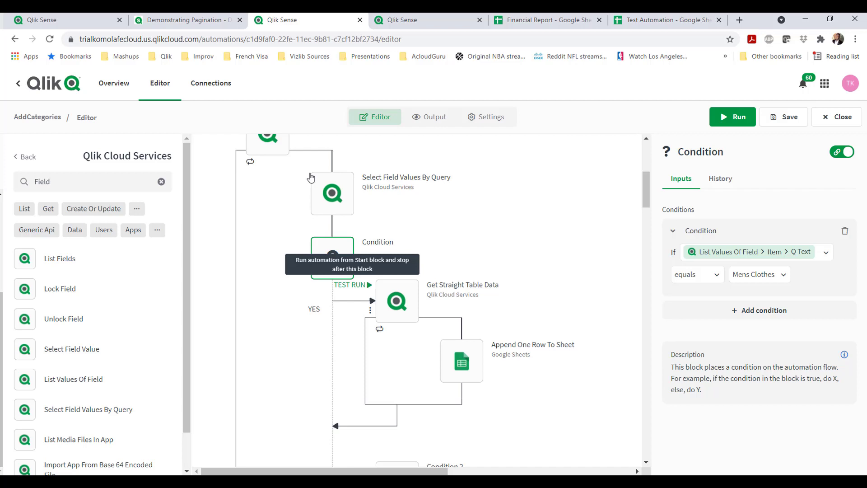
pyautogui.scroll(2, 311, 178)
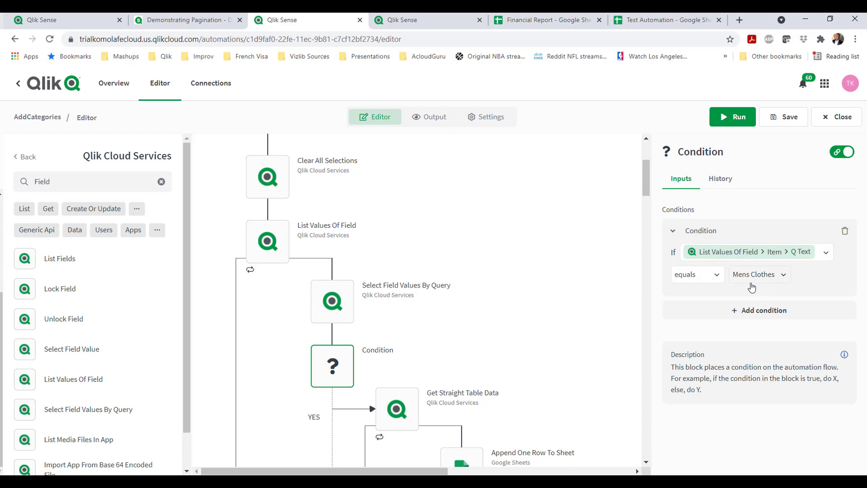
pyautogui.scroll(-4, 409, 289)
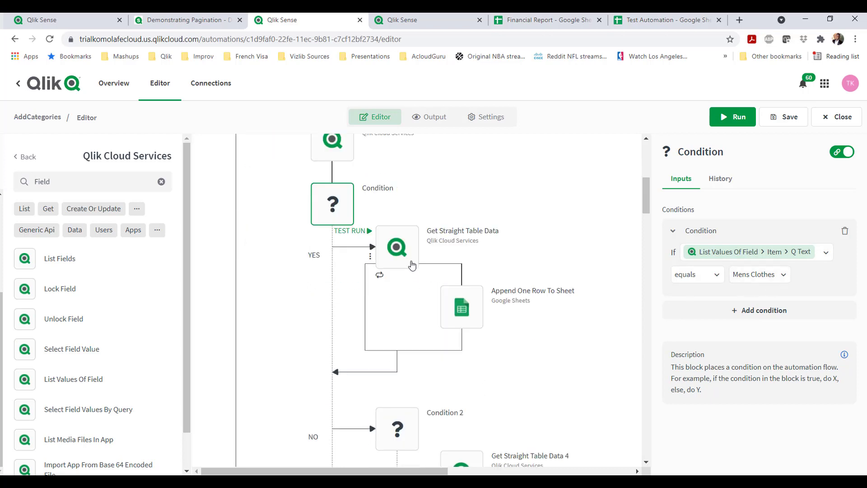
# - Review Get Straight Table Data's Employee Performance table and search the block library for 'Stra'
pyautogui.click(411, 265)
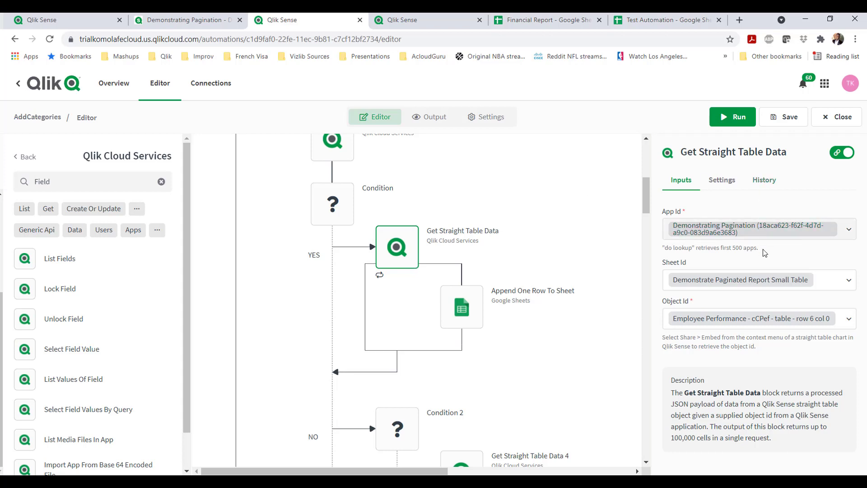
pyautogui.doubleClick(57, 188)
pyautogui.write('Stra')
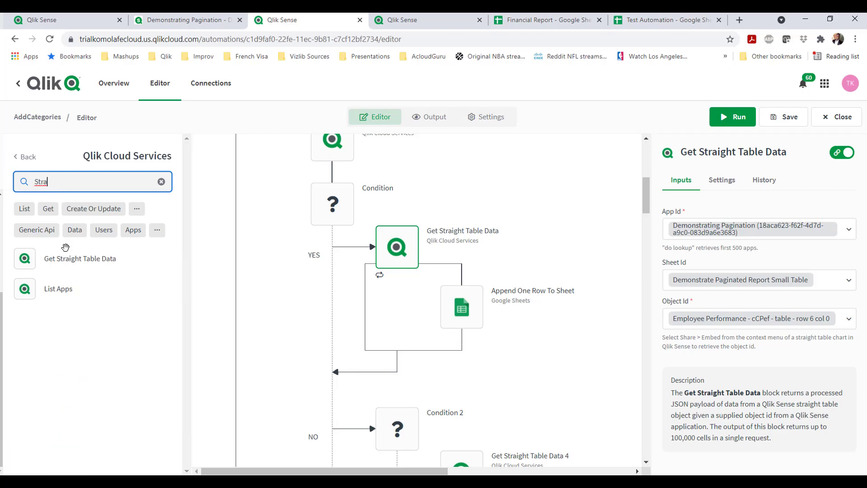
pyautogui.moveTo(64, 266); pyautogui.dragTo(467, 221)
pyautogui.moveTo(478, 307)
# - Inspect the settings of the first Condition and Condition 2 blocks
pyautogui.click(336, 202)
pyautogui.scroll(-2, 497, 308)
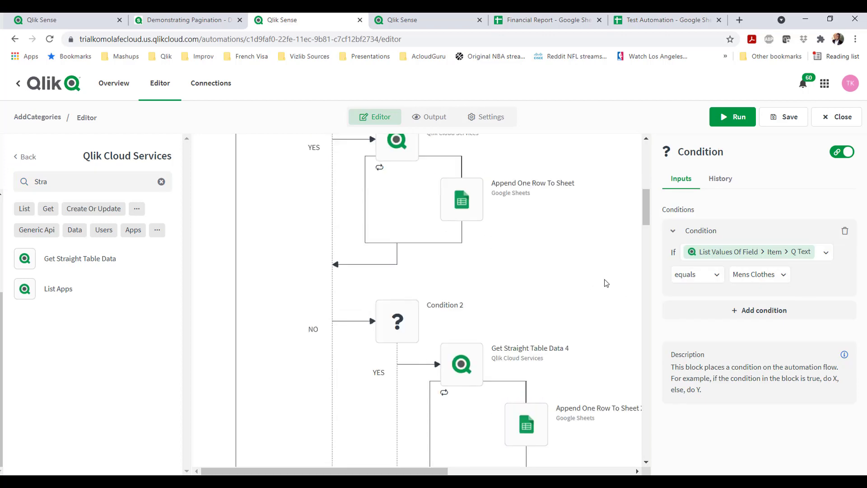
pyautogui.click(407, 329)
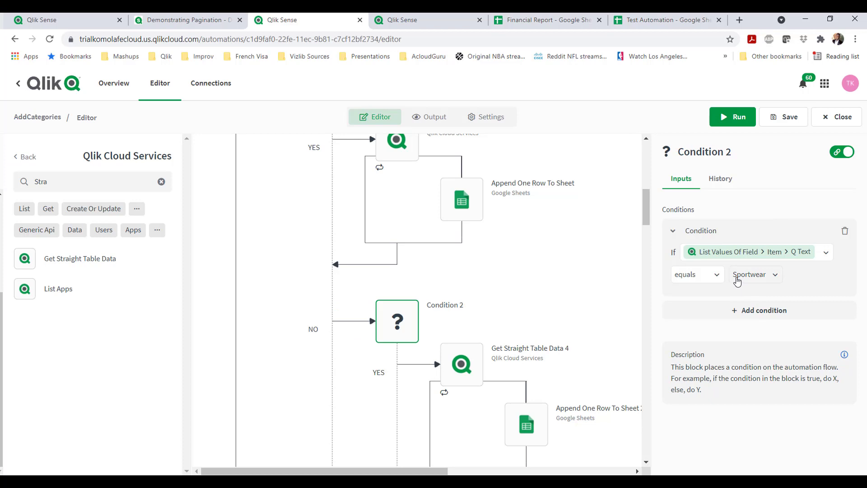
pyautogui.scroll(1, 406, 253)
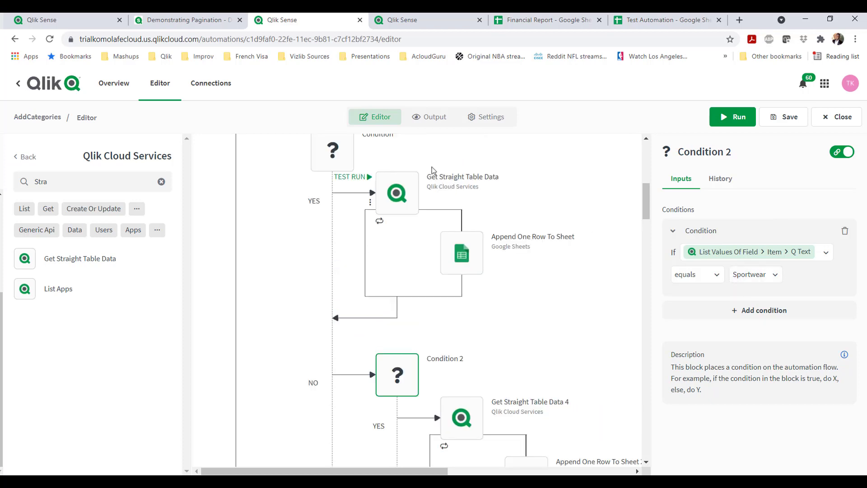
pyautogui.scroll(-1, 402, 275)
pyautogui.moveTo(408, 310)
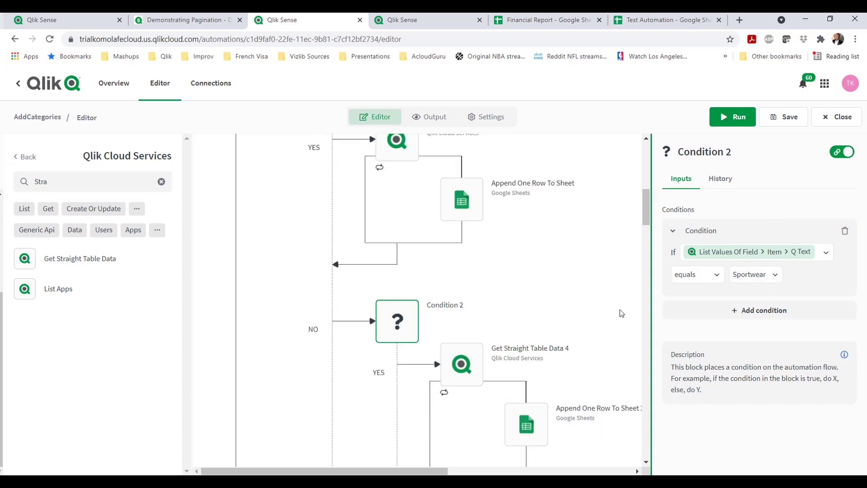
pyautogui.scroll(-1, 461, 312)
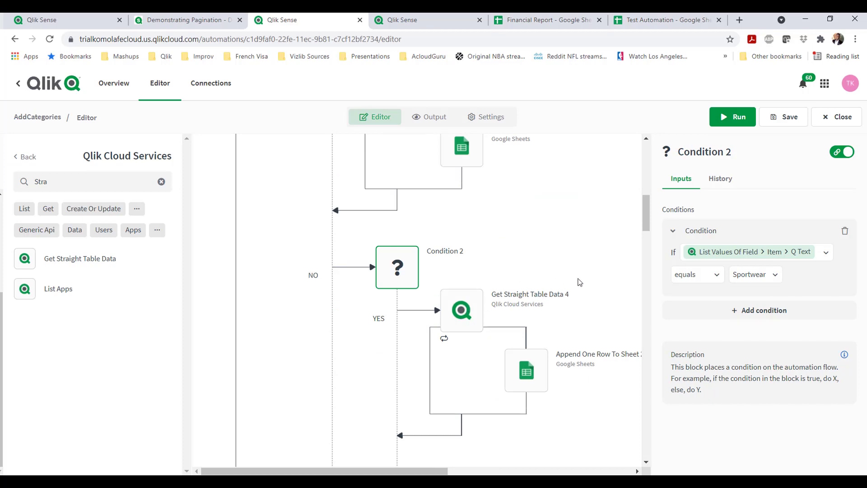
# - Review Get Straight Table Data 4 and Append One Row To Sheet 2's Sportwear column mappings
pyautogui.click(461, 310)
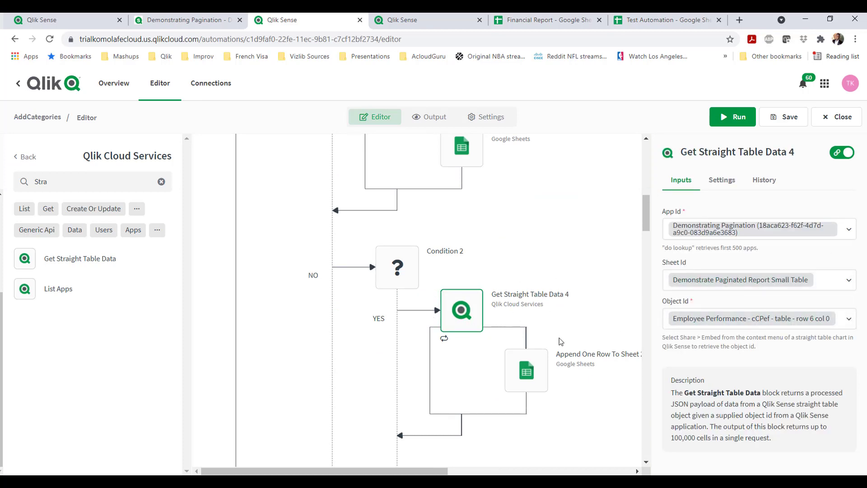
pyautogui.click(526, 372)
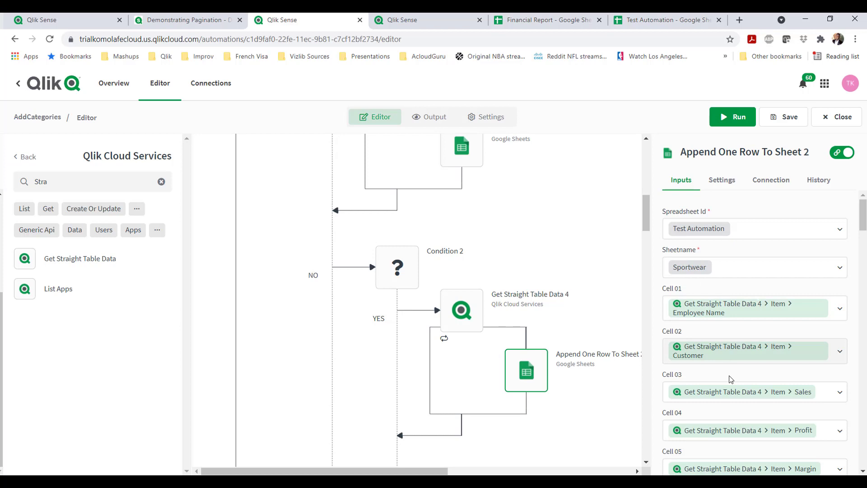
pyautogui.scroll(-2, 731, 381)
pyautogui.scroll(1, 731, 384)
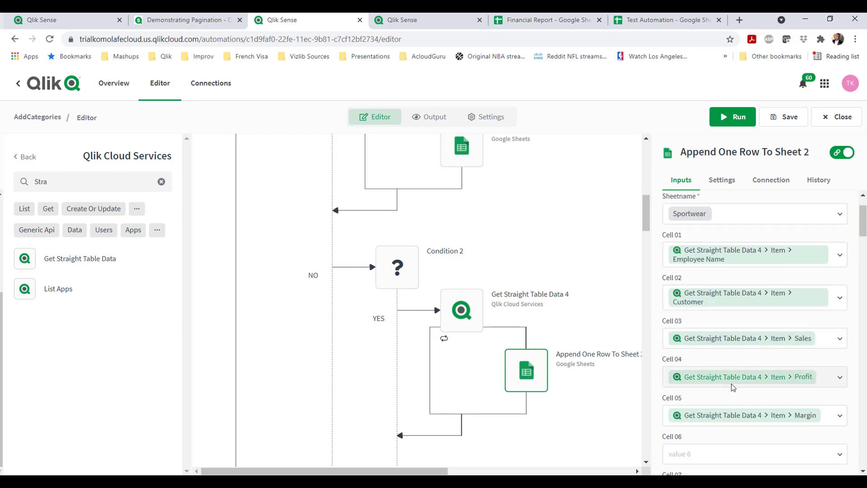
pyautogui.scroll(2, 733, 386)
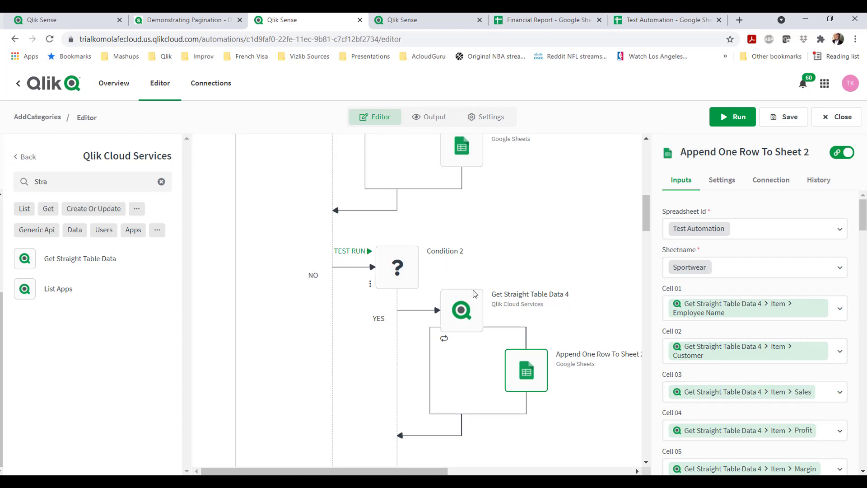
pyautogui.moveTo(511, 343)
# - Browse the Microsoft Excel connector blocks, such as Add Row To Excel Worksheet Table
pyautogui.click(34, 155)
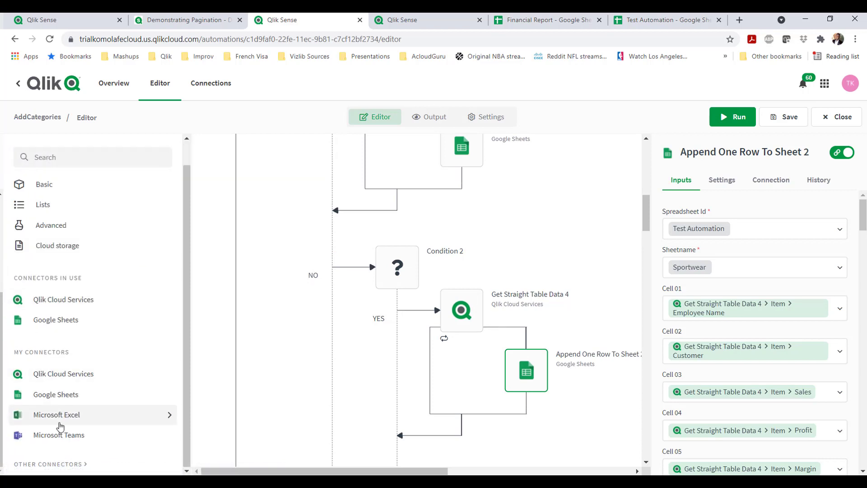
pyautogui.click(61, 431)
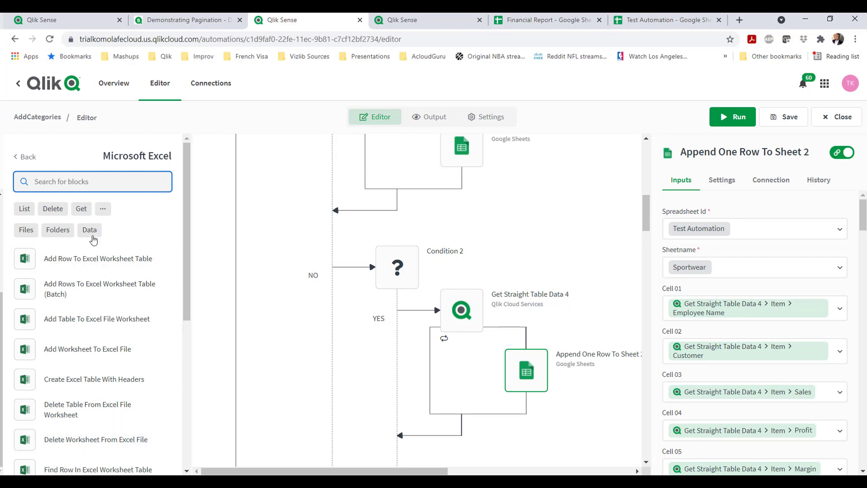
pyautogui.scroll(-3, 423, 298)
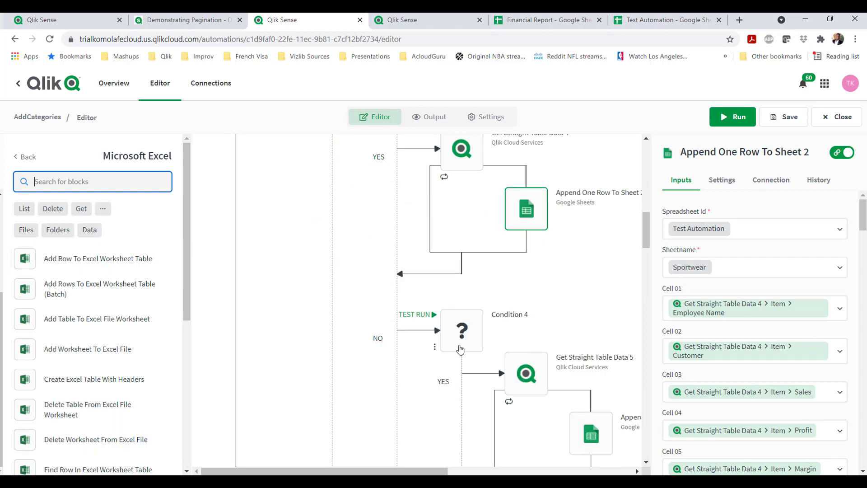
# - Check Condition 4, then Clear All Selections 2 on Demonstrating Pagination with locked fields cleared
pyautogui.click(460, 347)
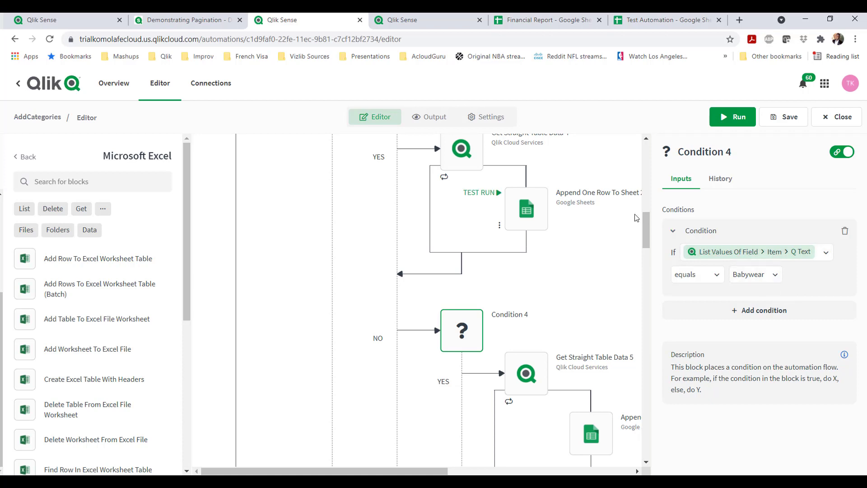
pyautogui.moveTo(646, 221); pyautogui.dragTo(663, 392)
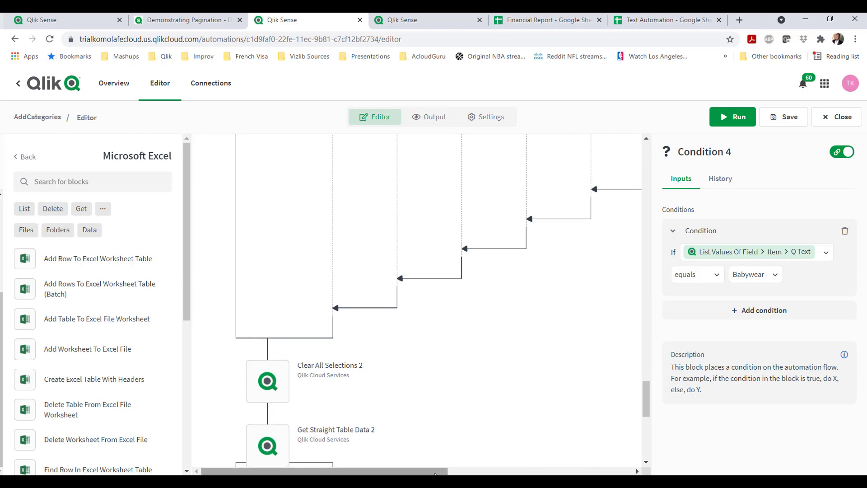
pyautogui.moveTo(437, 471)
pyautogui.mouseDown()
pyautogui.moveTo(559, 471)
pyautogui.moveTo(437, 471)
pyautogui.mouseUp()
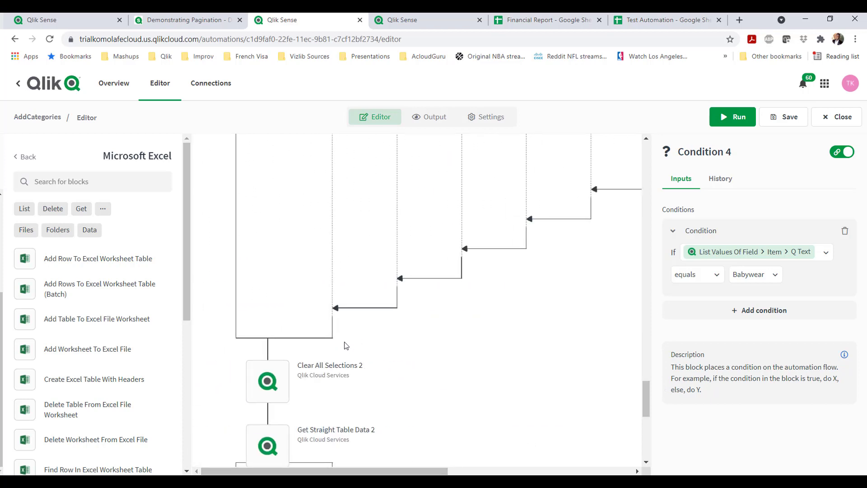
pyautogui.click(279, 384)
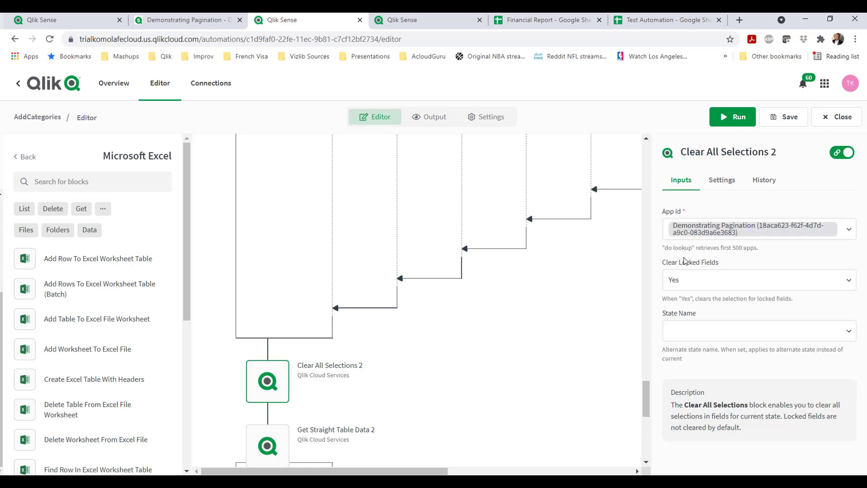
pyautogui.scroll(-5, 319, 344)
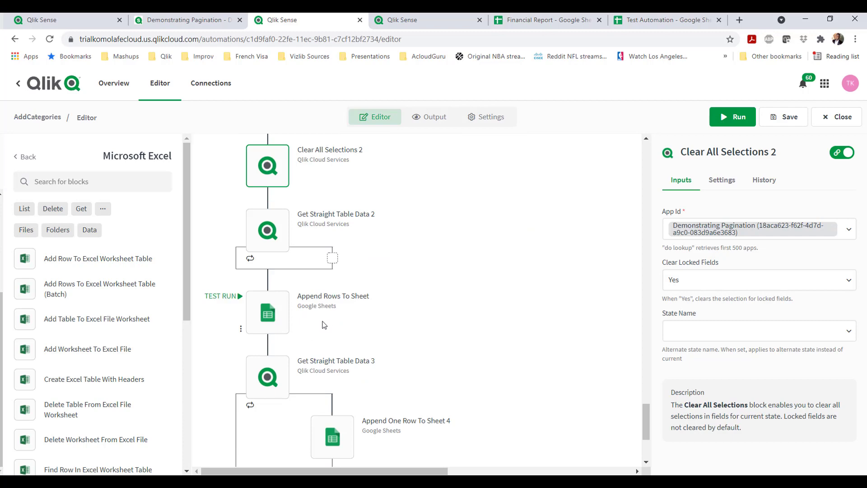
# - Review the Test Automation Men's Clothes, Bath clothes, Sales by Category and Financial Report sheets
pyautogui.click(557, 22)
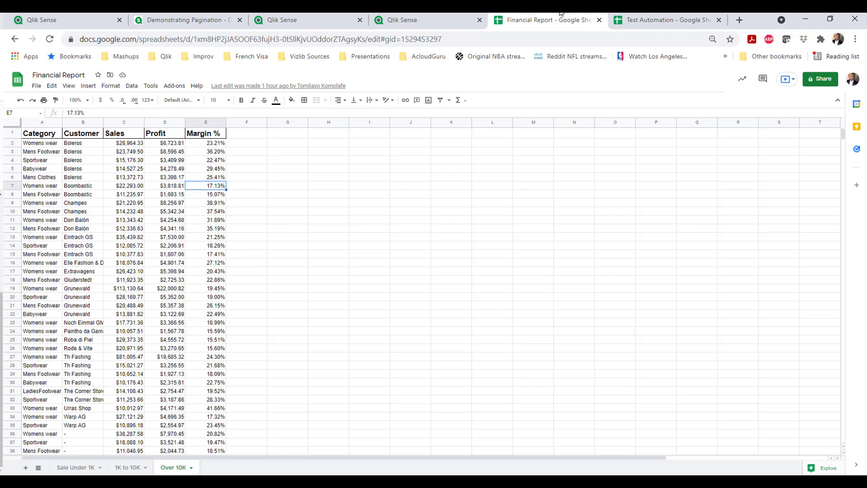
pyautogui.click(633, 22)
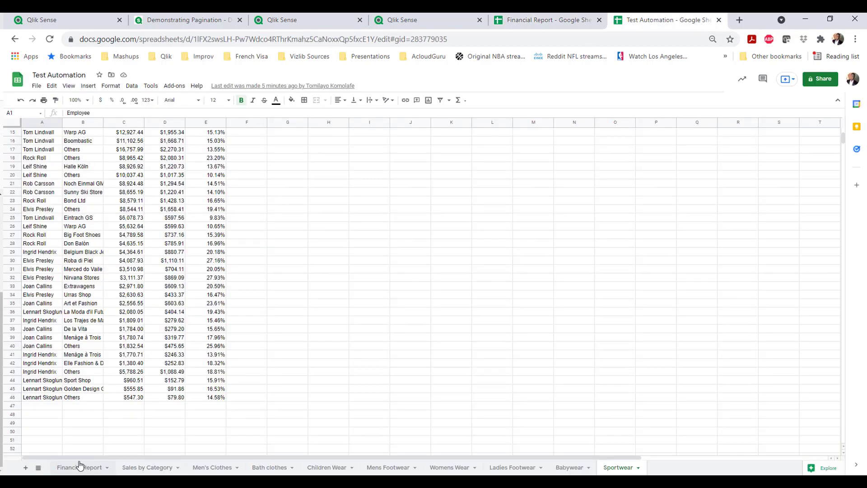
pyautogui.click(212, 468)
pyautogui.click(261, 469)
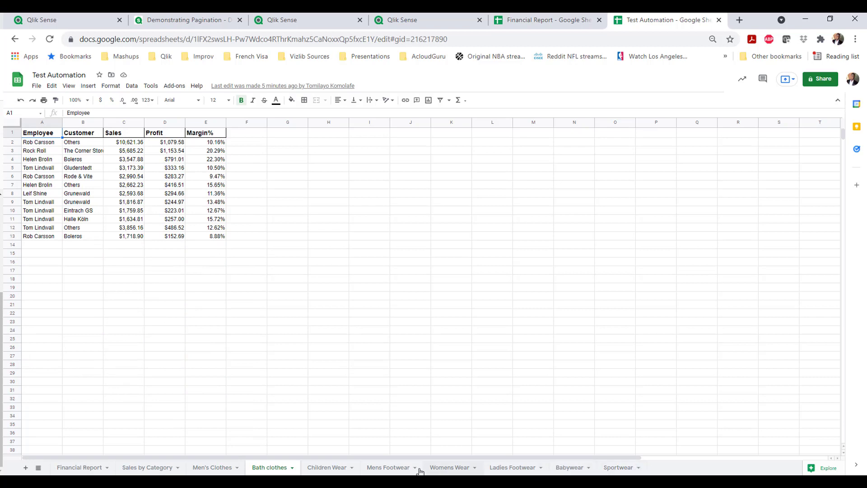
pyautogui.click(138, 469)
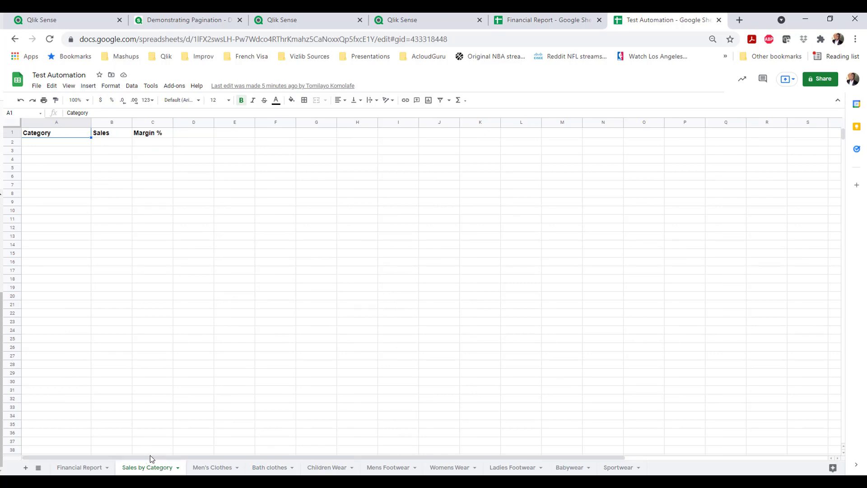
pyautogui.click(80, 467)
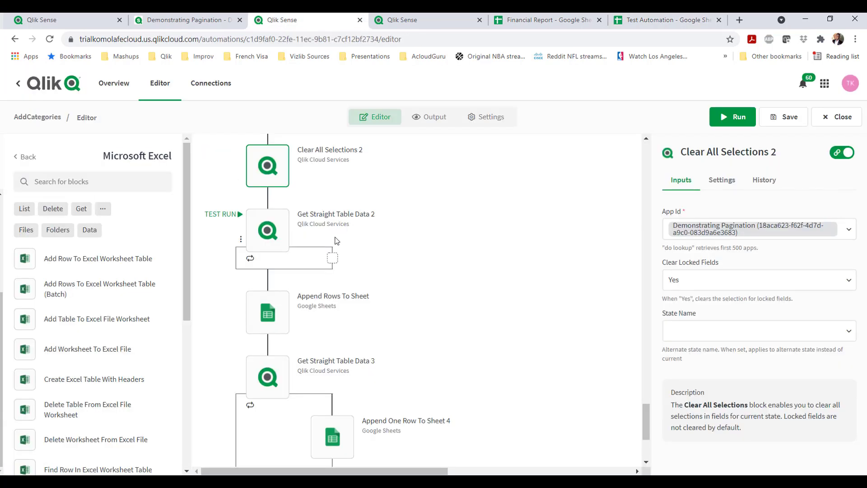
pyautogui.click(402, 25)
pyautogui.click(311, 21)
pyautogui.scroll(10, 315, 221)
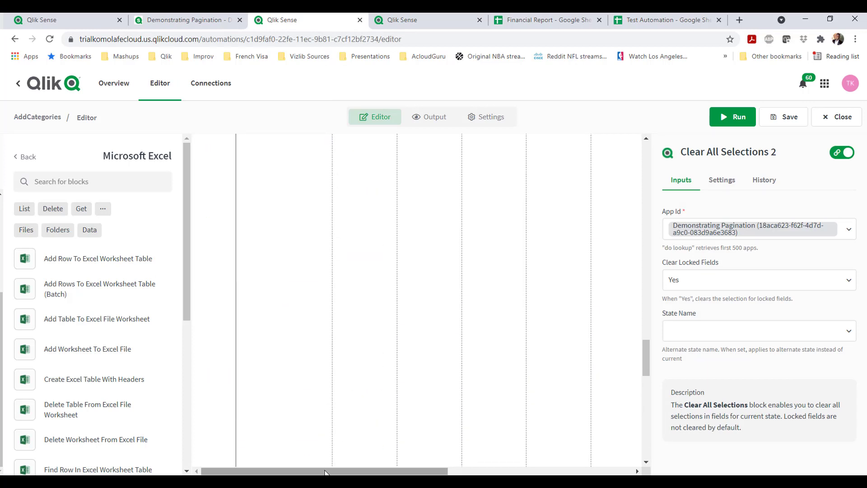
pyautogui.moveTo(333, 471); pyautogui.dragTo(159, 430)
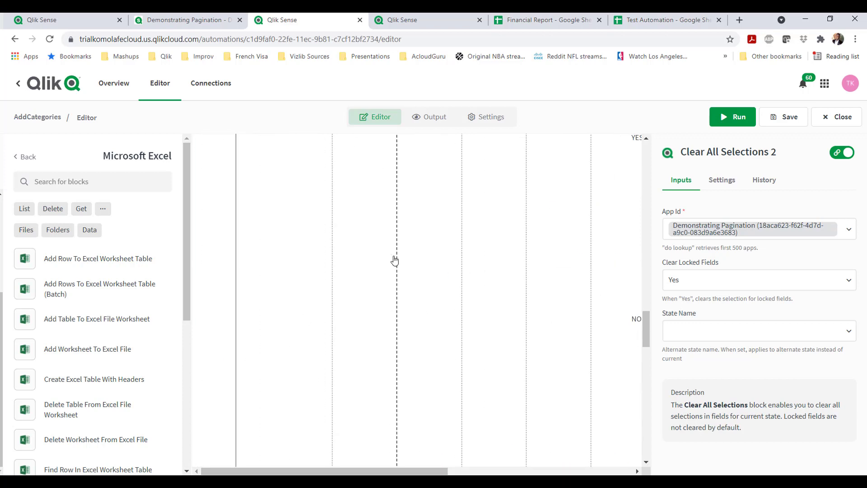
pyautogui.scroll(15, 398, 258)
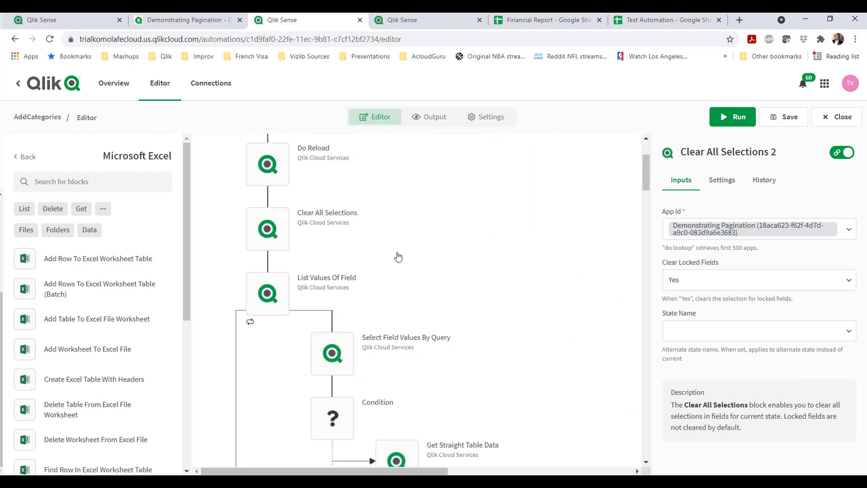